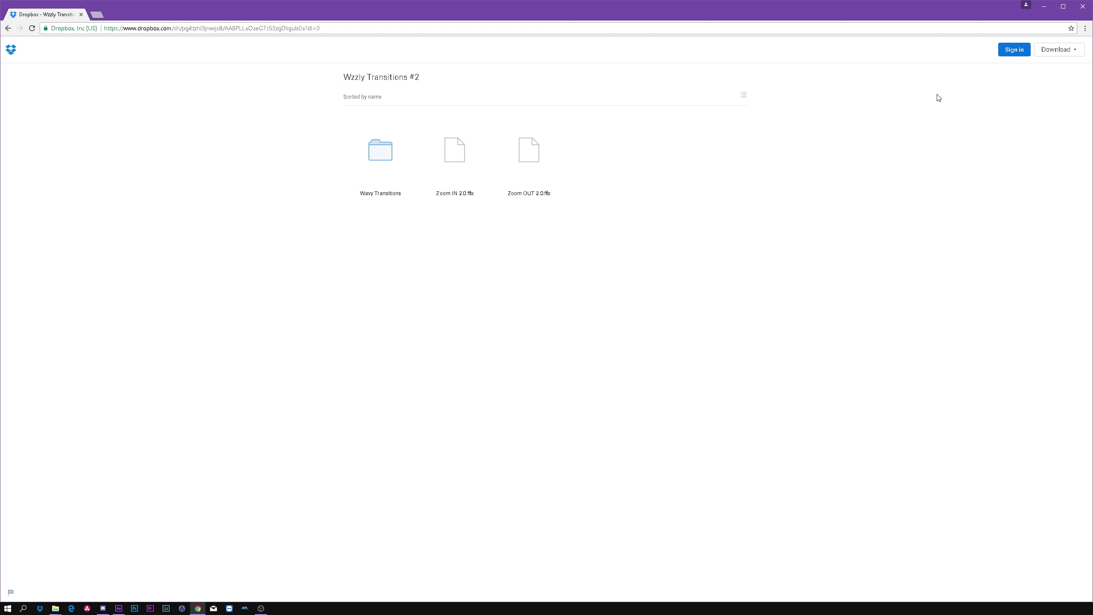
Step: Download the shared Wzzly Transitions #2 folder directly to the computer
left_click(1063, 54)
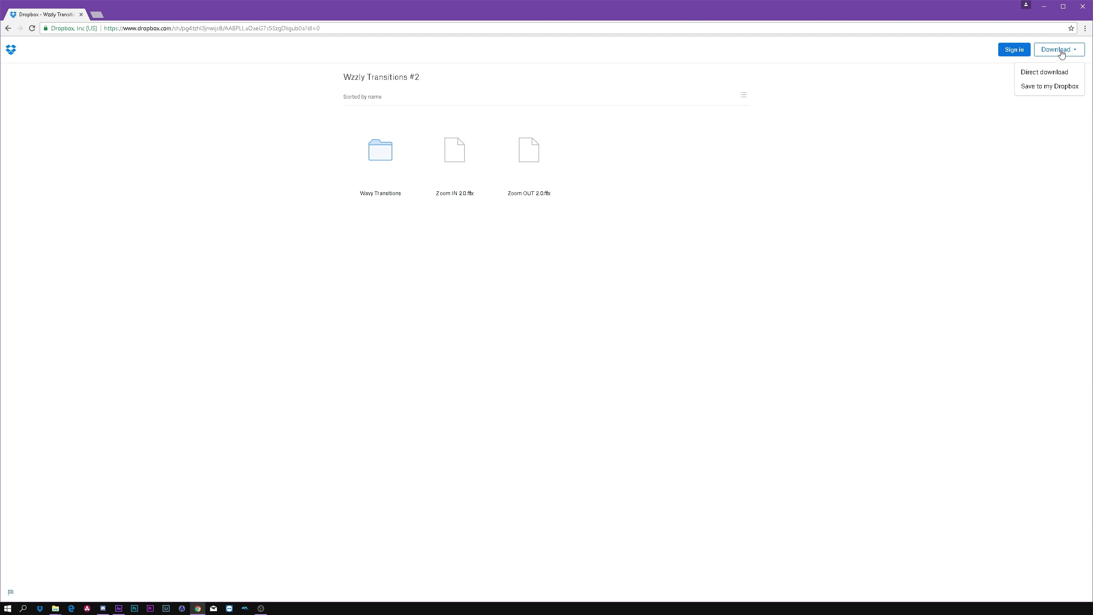
left_click(1054, 71)
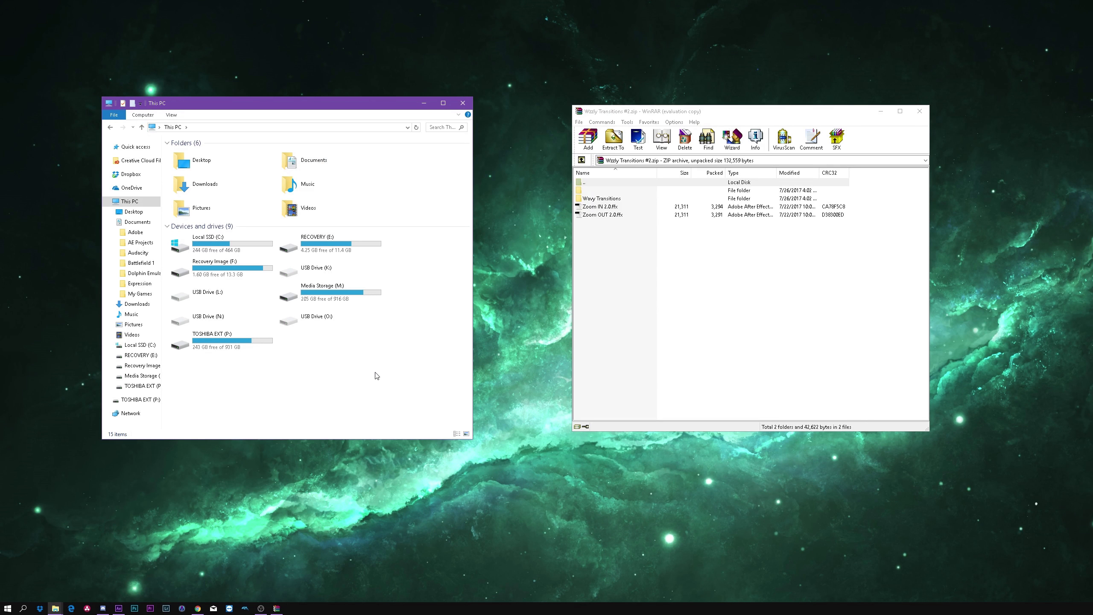
Step: Open the After Effects CC 2017 folder inside the Adobe folder in Documents
double_click(308, 166)
double_click(226, 153)
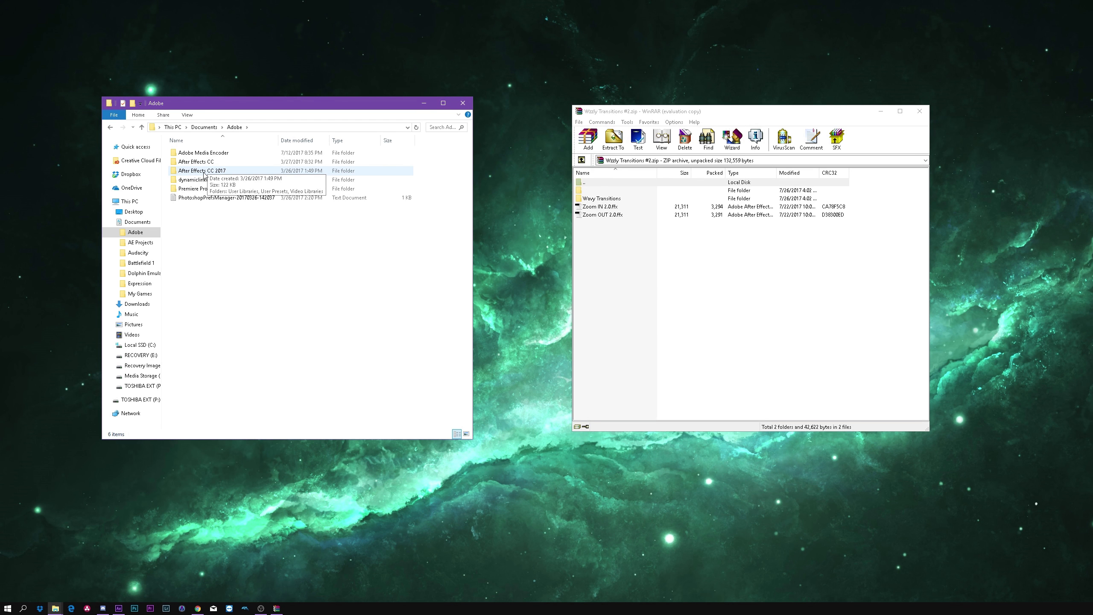
double_click(203, 171)
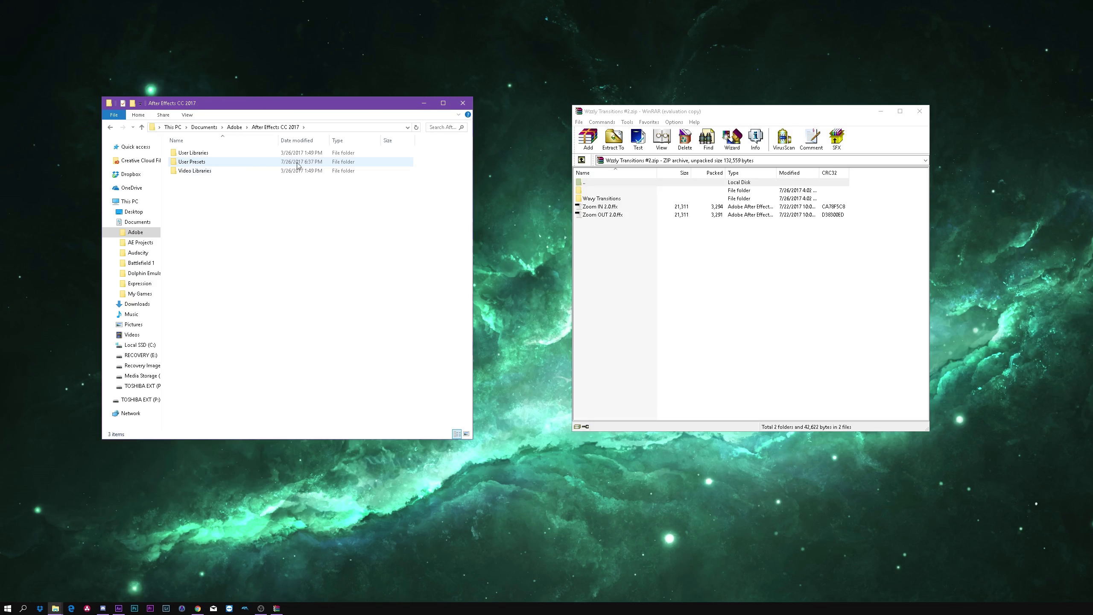
Step: Try to copy the Wavy Transitions folder and the Zoom IN 2.0 and Zoom OUT 2.0 presets from the archive into User Presets
left_click_drag(589, 237, 584, 205)
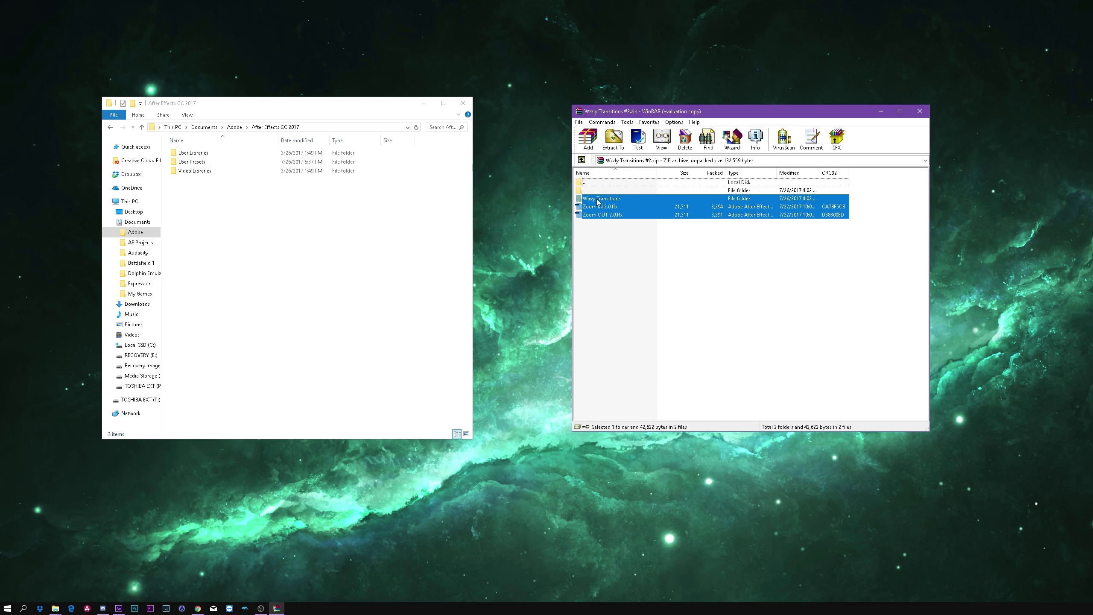
left_click_drag(598, 201, 204, 165)
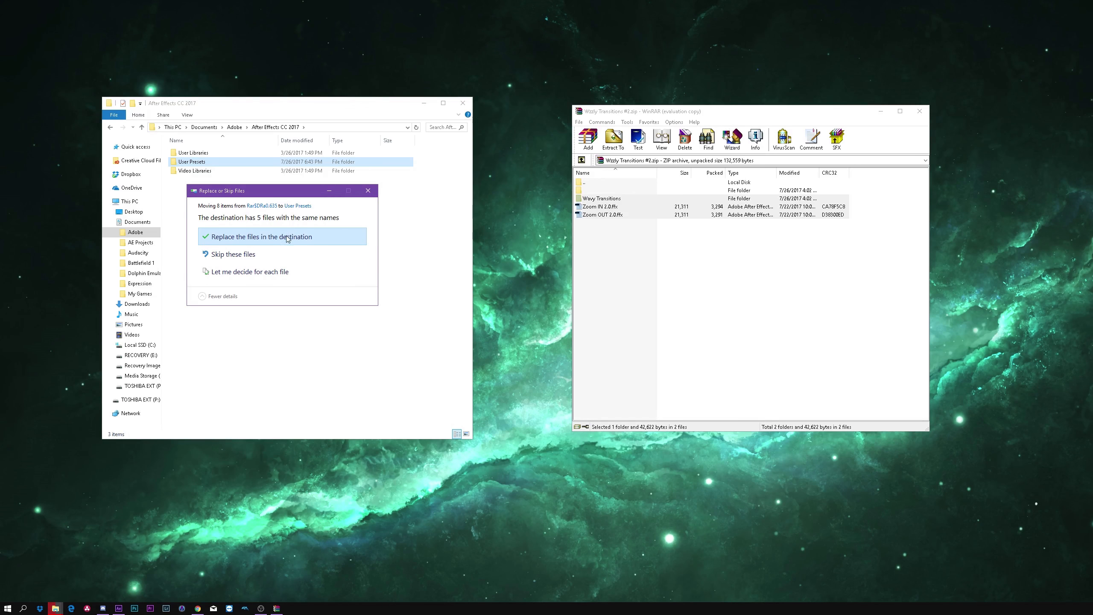
left_click(368, 191)
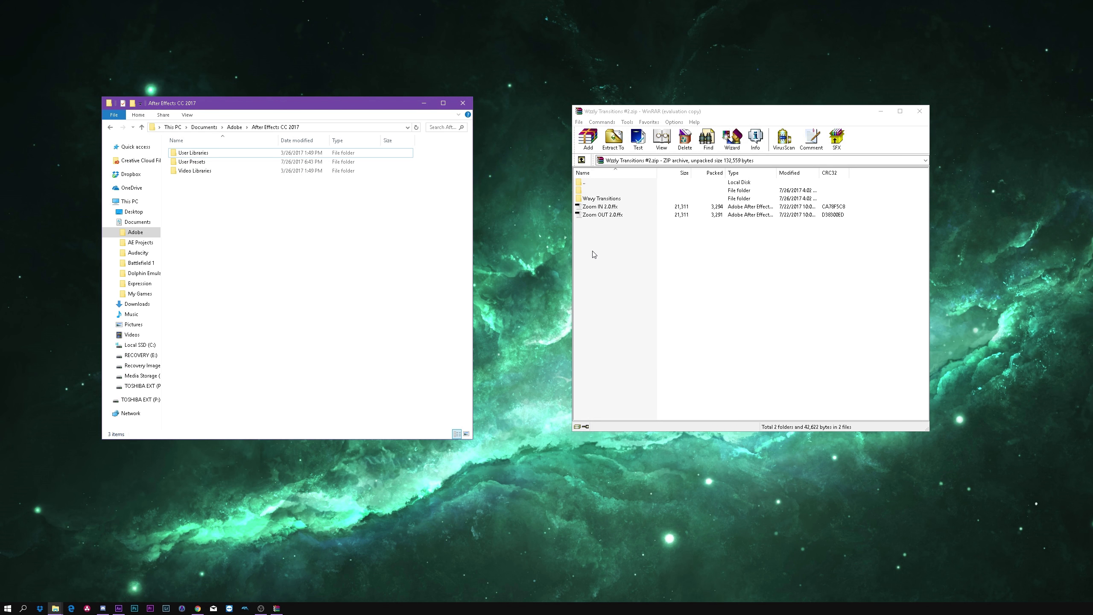
Step: Switch to After Effects and add a new adjustment layer above the two video clips
left_click(611, 247)
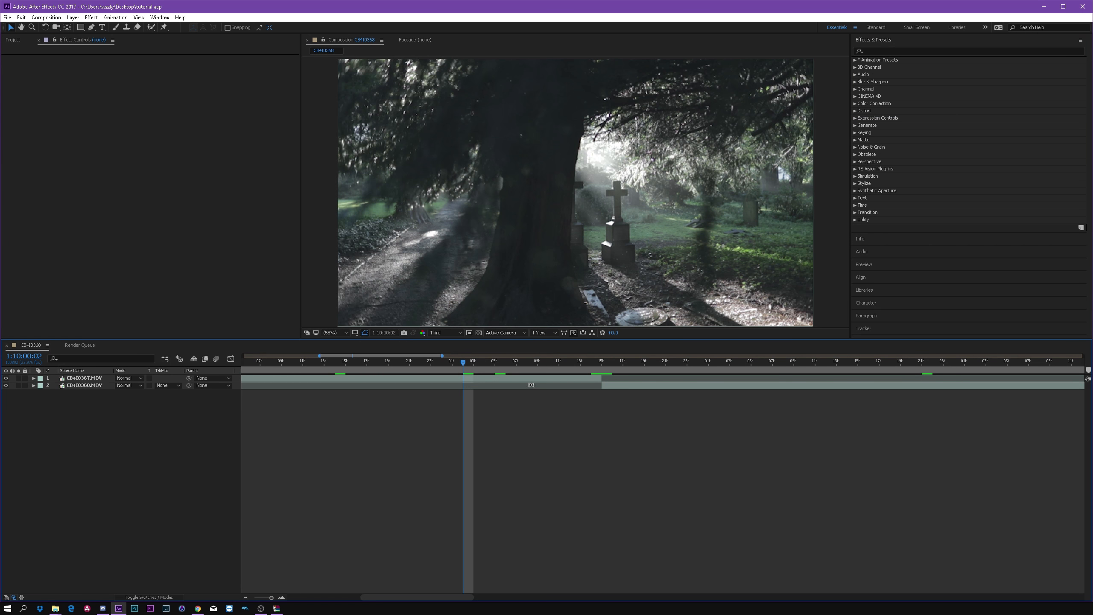
left_click(531, 380)
left_click(604, 385)
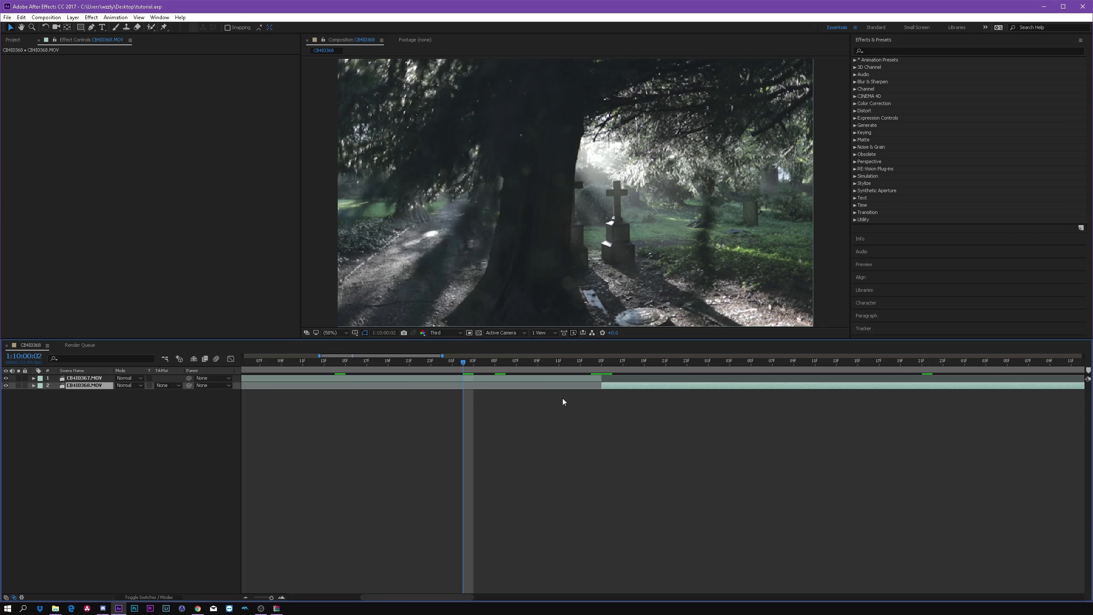
right_click(65, 450)
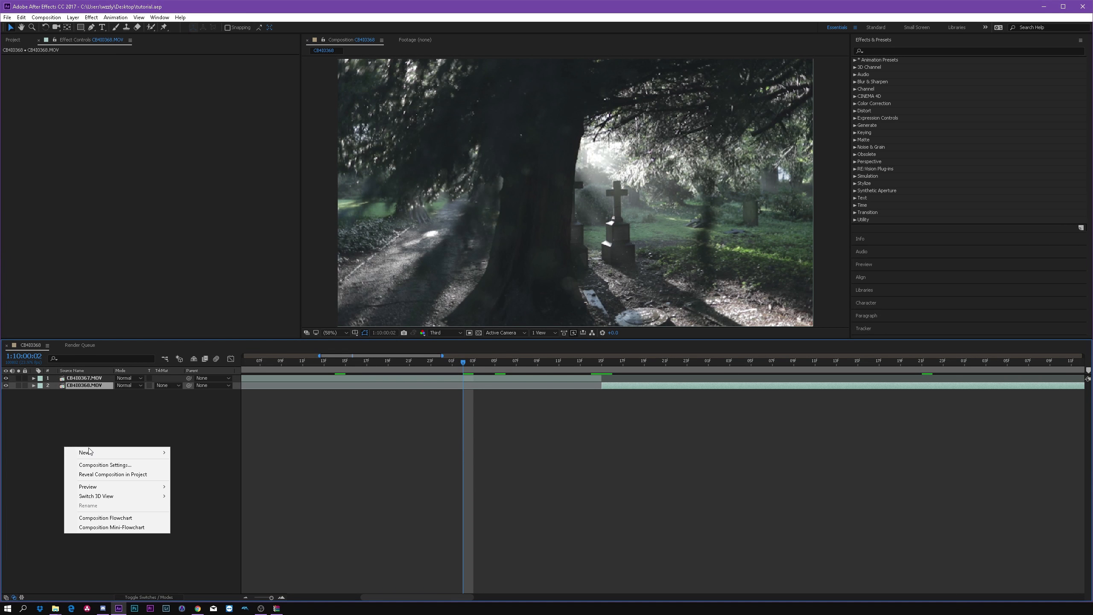
left_click(196, 519)
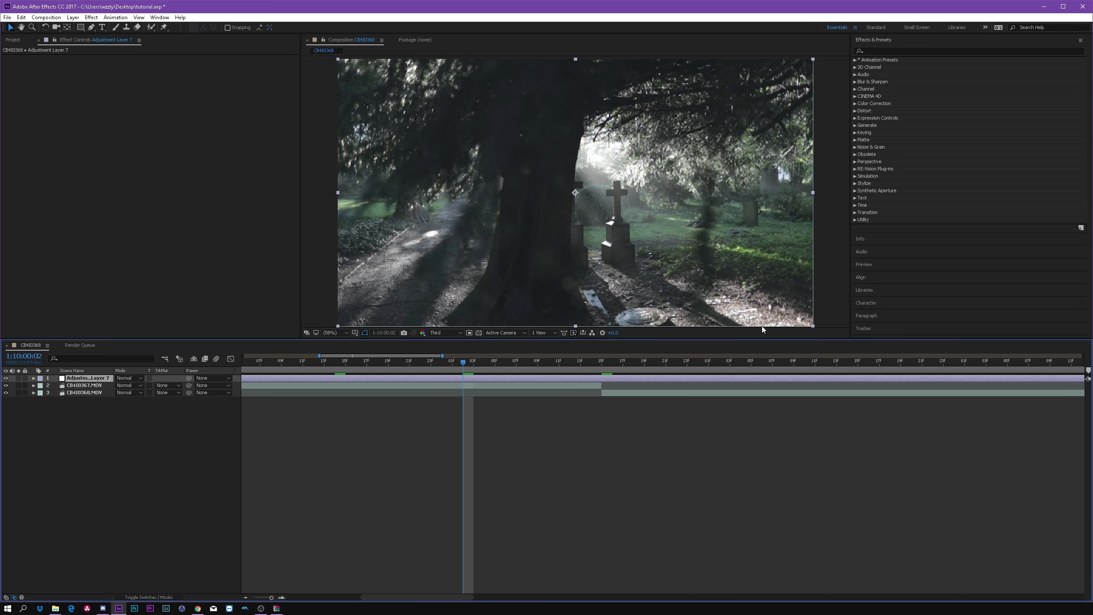
left_click(32, 412)
Step: Search the presets for "wavy" and apply the Wavy - Right preset to the adjustment layer at the cut, 1:10:00:15
left_click(475, 378)
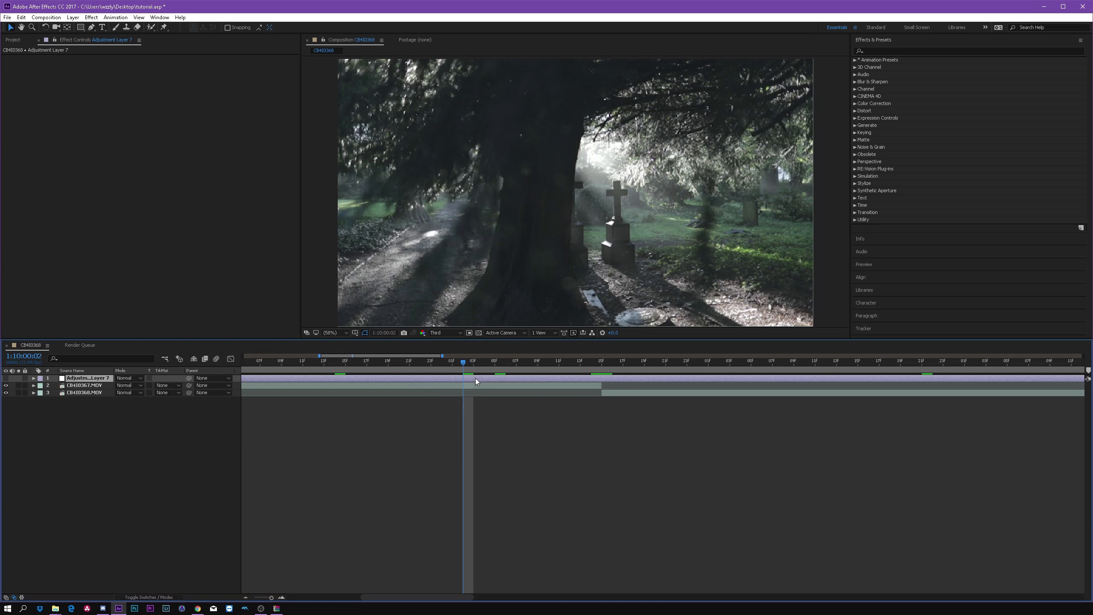
left_click(889, 51)
type("wavy")
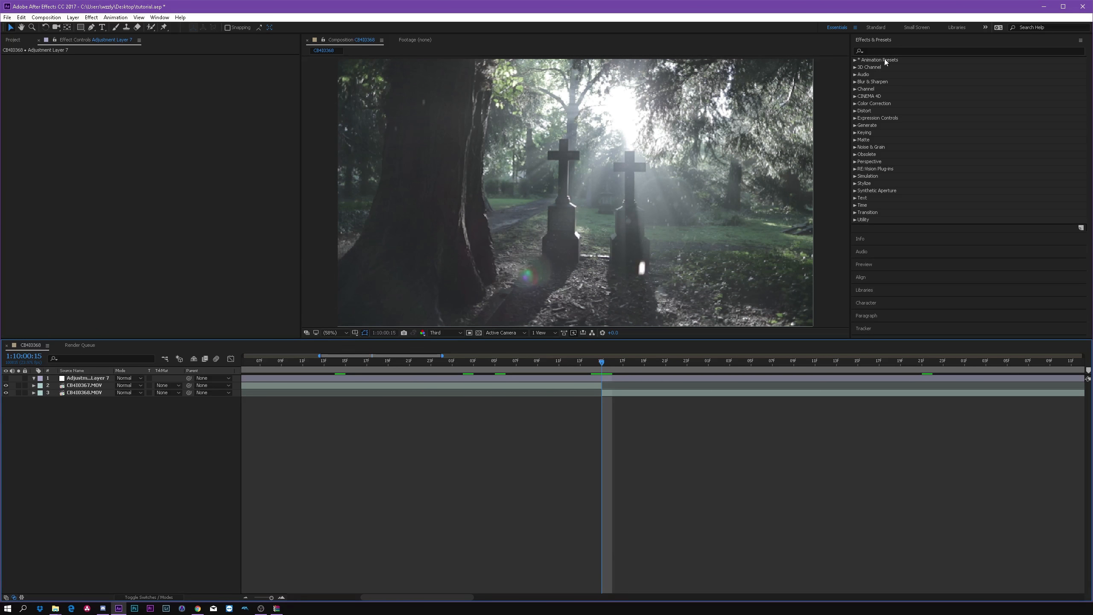
left_click(886, 51)
type("wa")
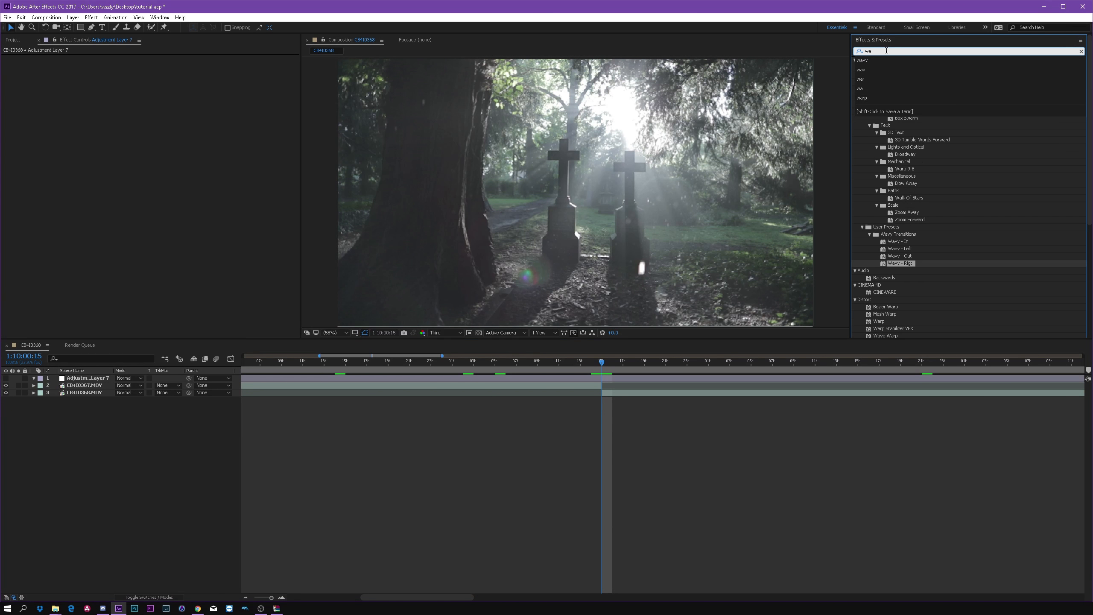
type("vy")
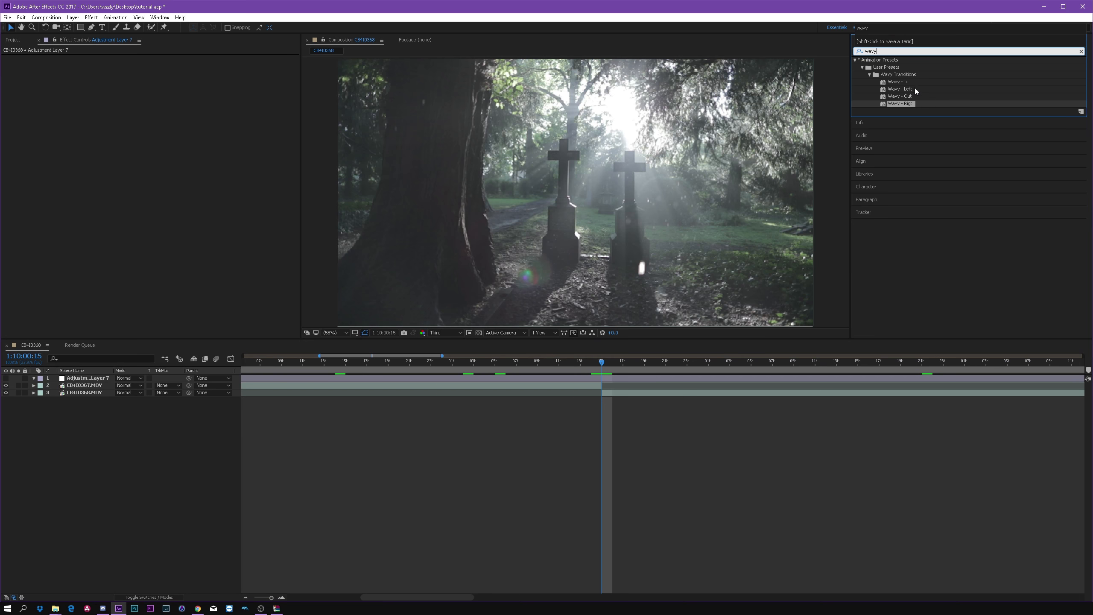
left_click(914, 89)
mouse_move(907, 104)
left_mouse_down()
mouse_move(608, 353)
mouse_move(598, 378)
left_mouse_up()
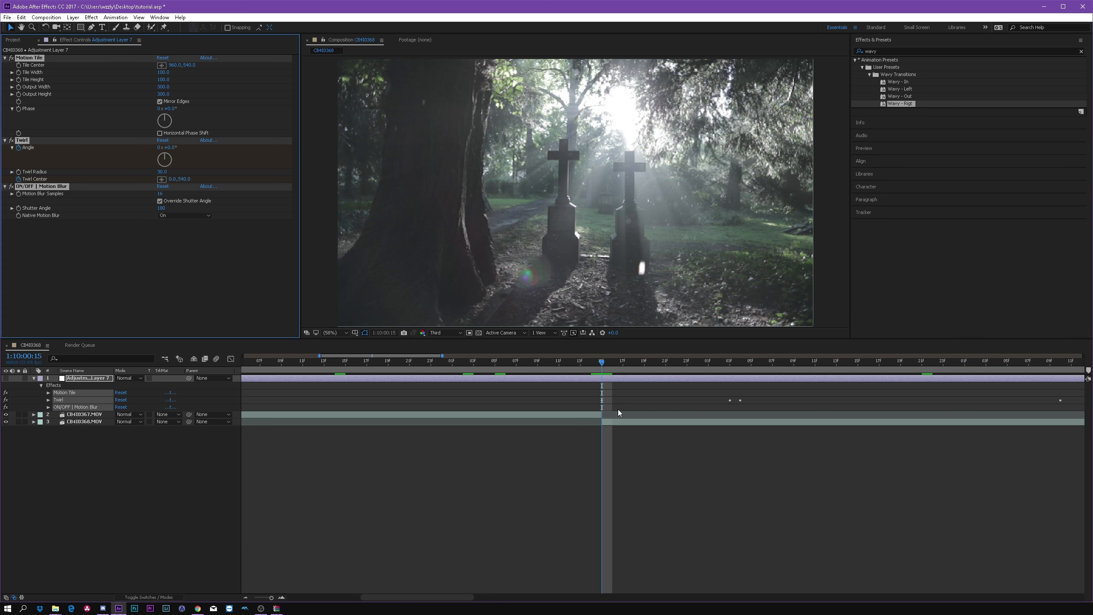
Step: Reveal the adjustment layer's keyframes and shift the layer earlier so its two middle Angle keyframes fall on either side of the cut
key("u")
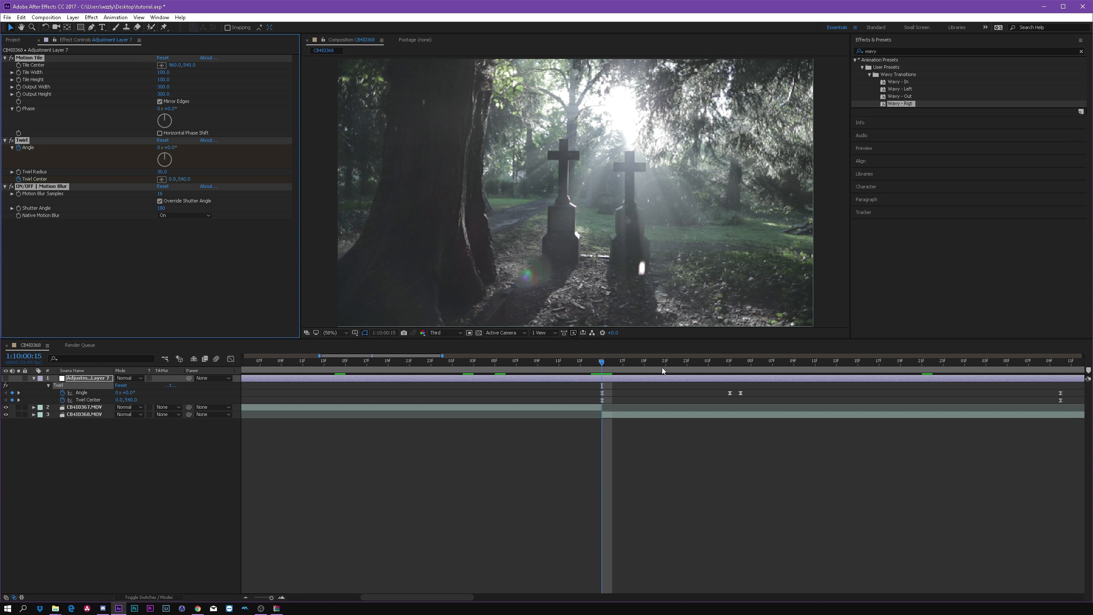
left_click(282, 597)
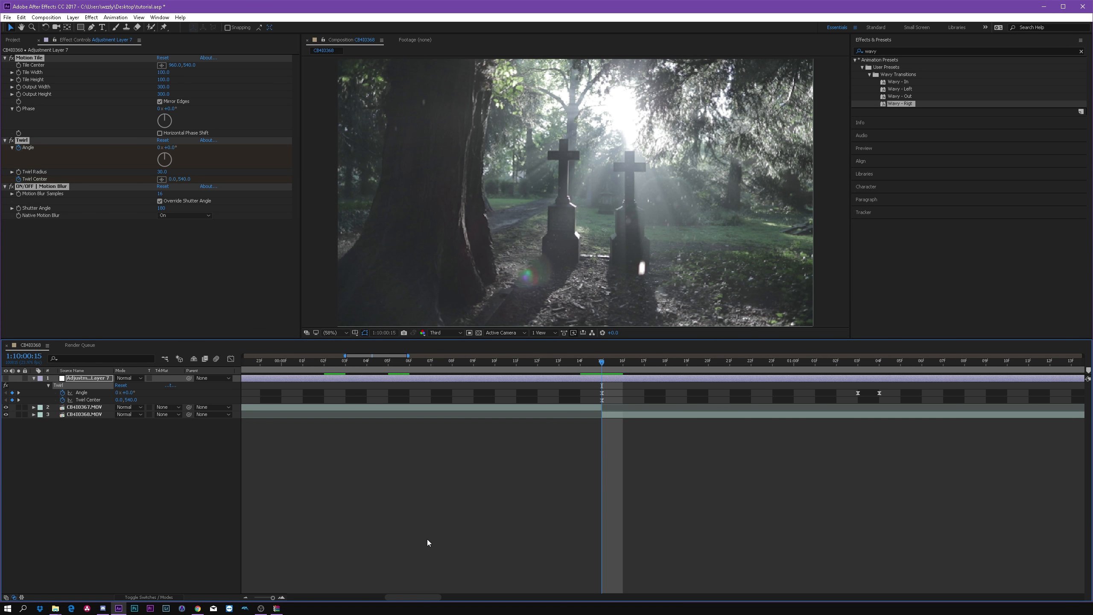
left_click_drag(779, 378, 585, 392)
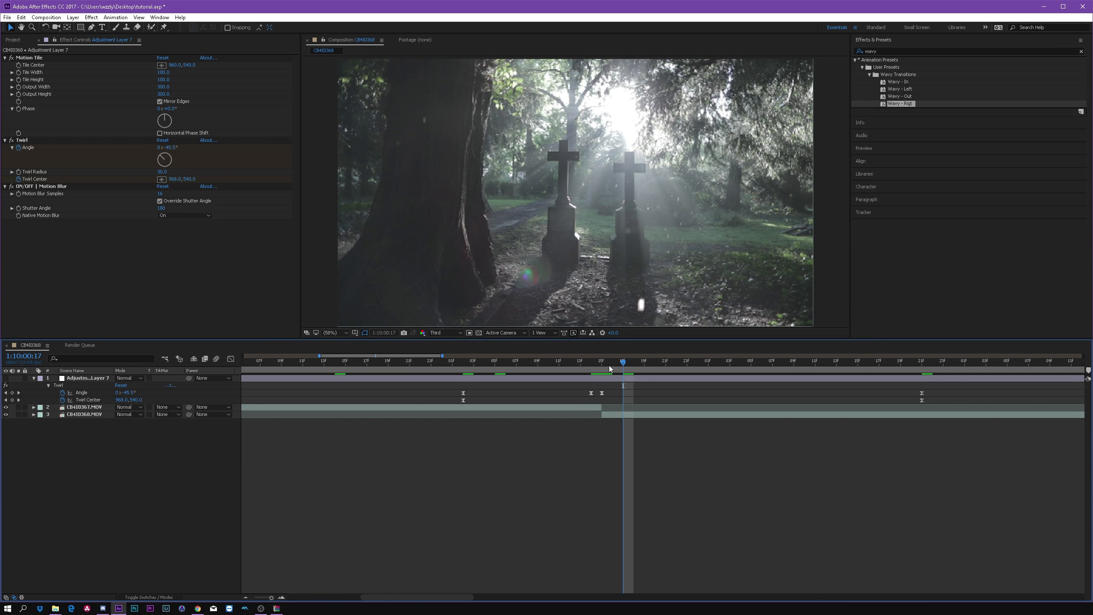
key("Page_Up")
key("Page_Up")
key("Page_Up")
key("Page_Up")
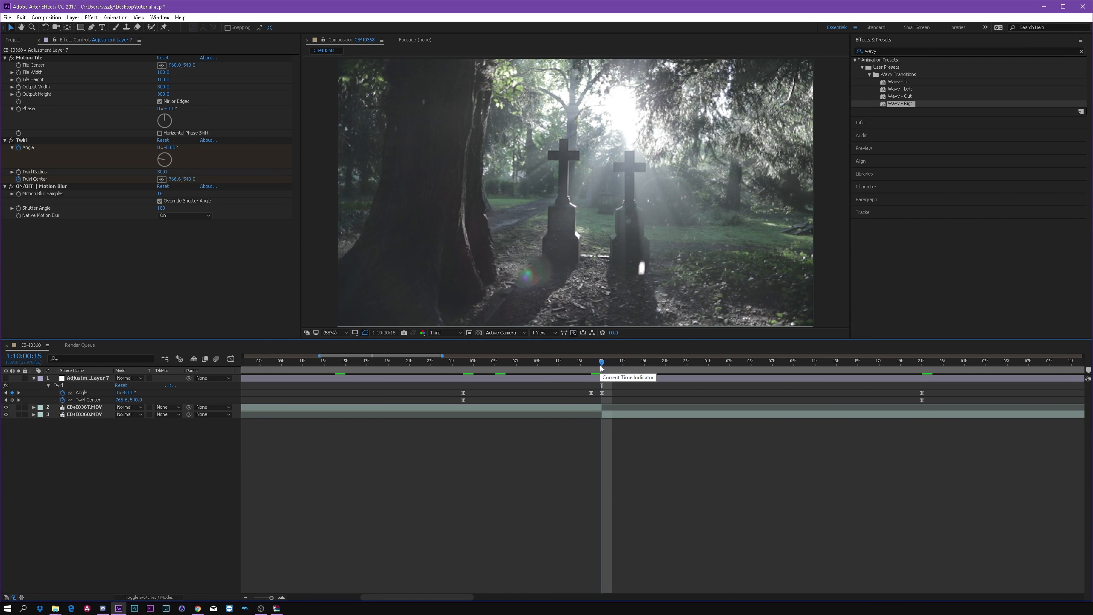
Step: Compare the frames on both sides of the cut and turn on the adjustment layer's visibility
key("Page_Down")
key("Page_Down")
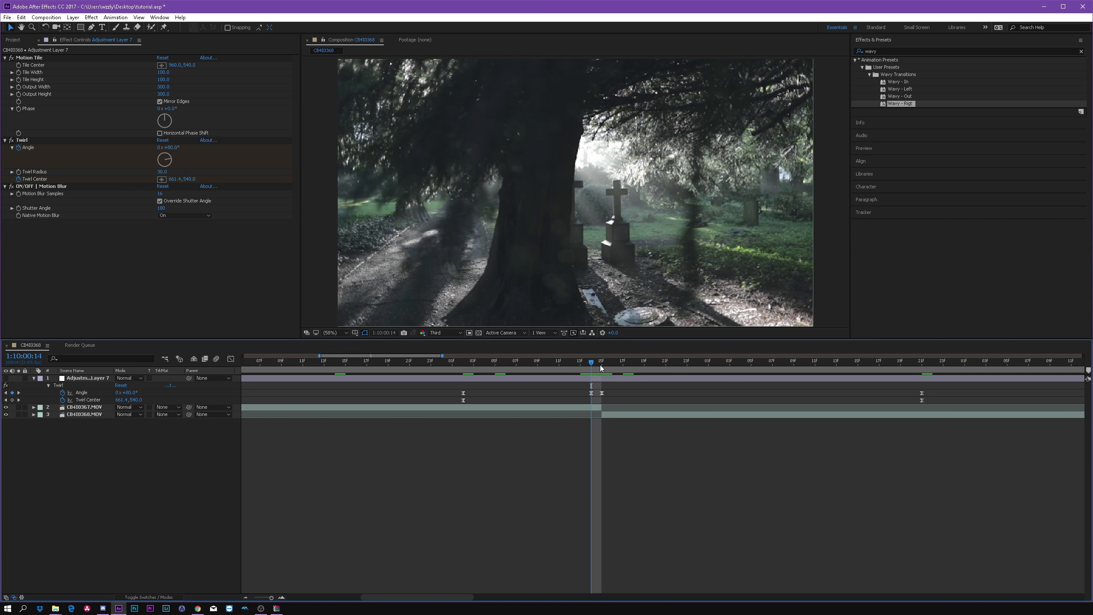
key("Page_Up")
key("Page_Down")
key("Page_Up")
key("Page_Down")
key("Page_Up")
left_click(5, 377)
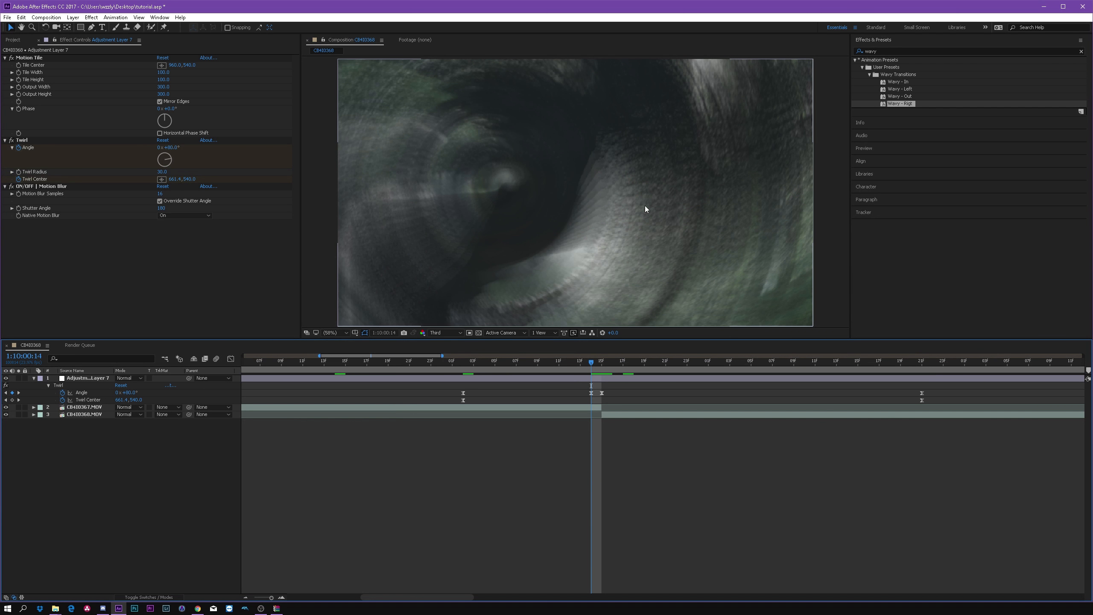
Step: Toggle the adjustment layer's ON/OFF | Motion Blur effect and preview the transition from just before its first keyframe
left_click(77, 245)
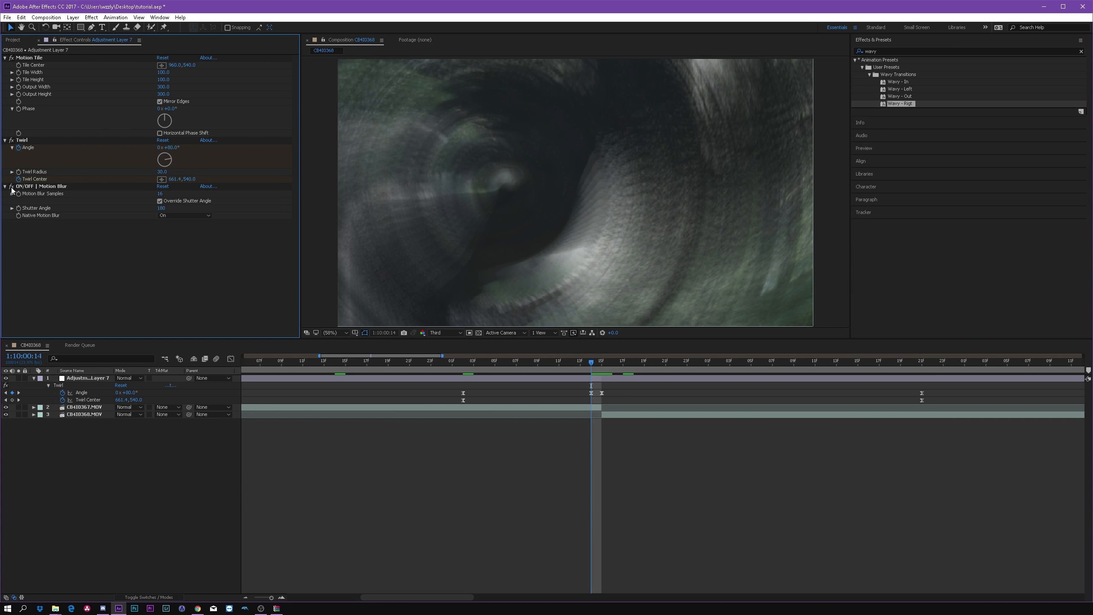
left_click(11, 188)
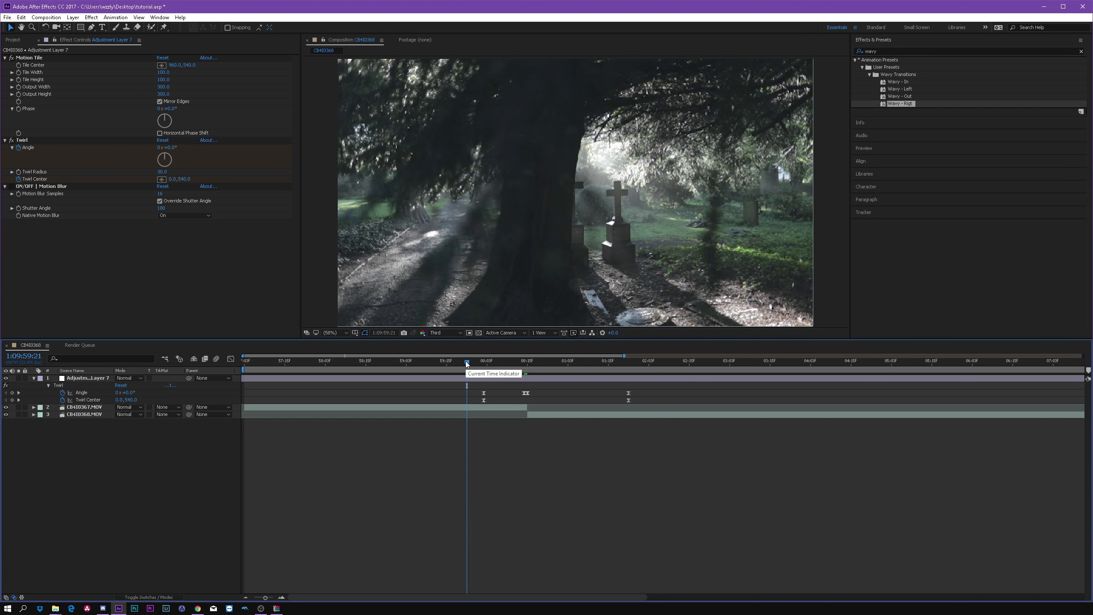
key("space")
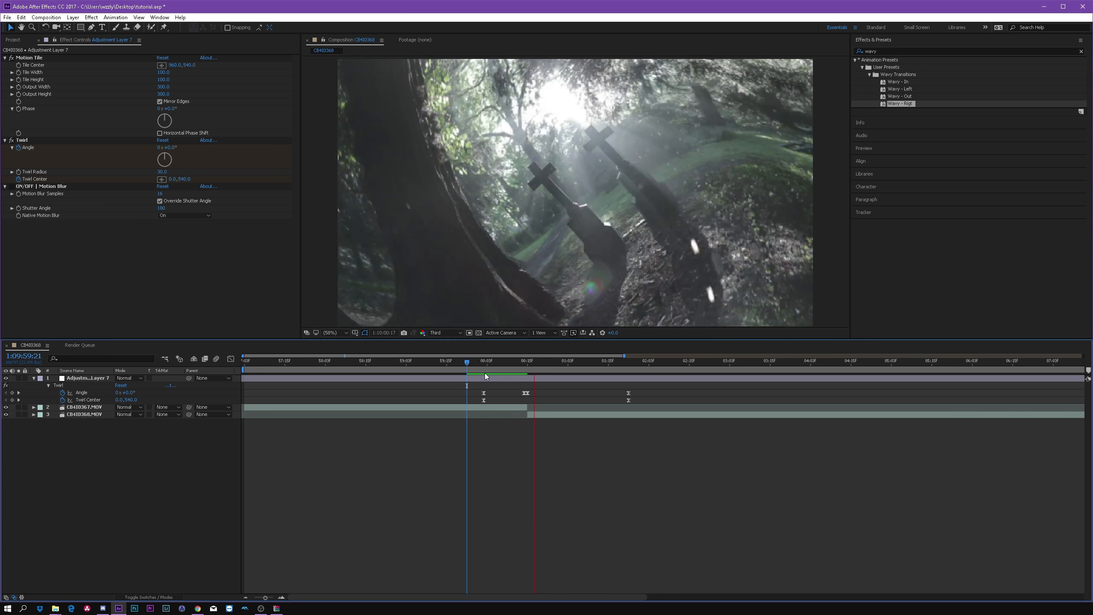
left_click(471, 369)
key("space")
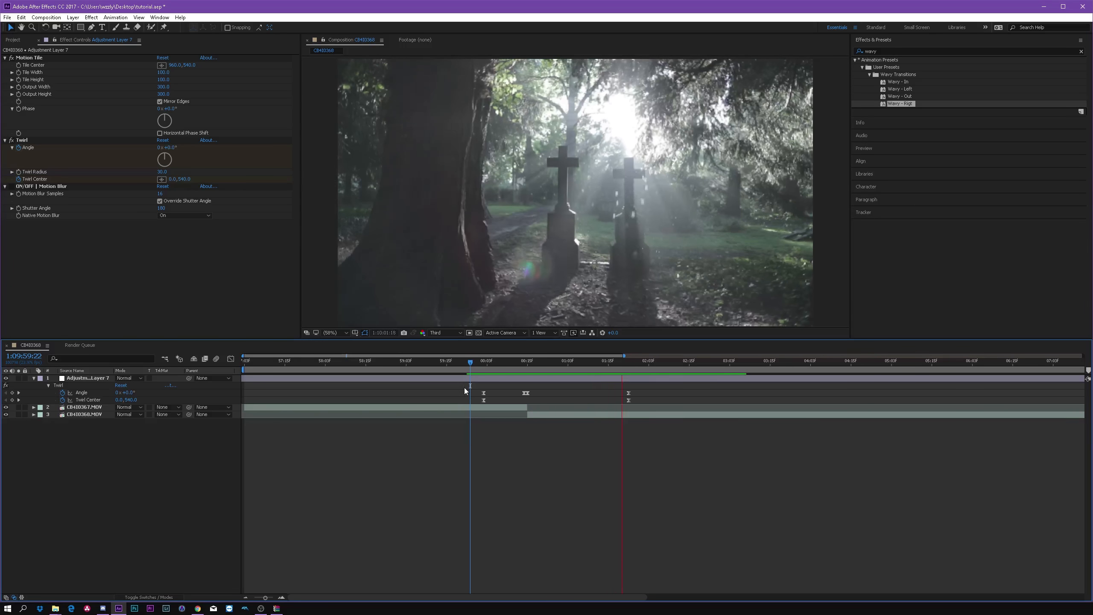
Step: Split the adjustment layer at its first keyframe, 1:10:00:02, and delete the part before it
left_click(485, 369)
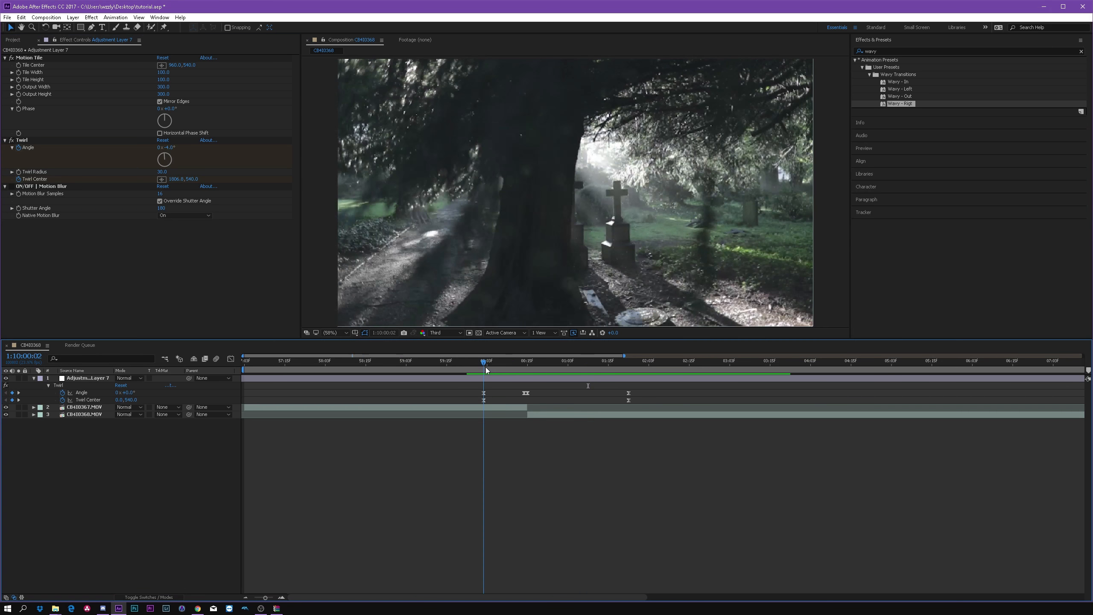
mouse_move(486, 363)
left_mouse_down()
mouse_move(534, 368)
mouse_move(488, 368)
left_mouse_up()
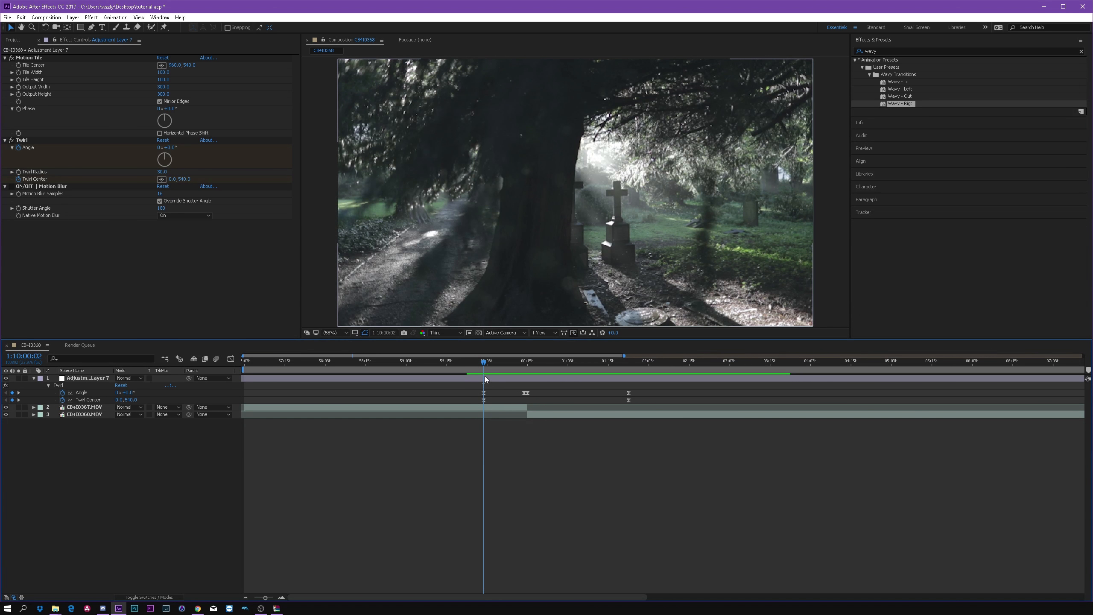
left_click(487, 379)
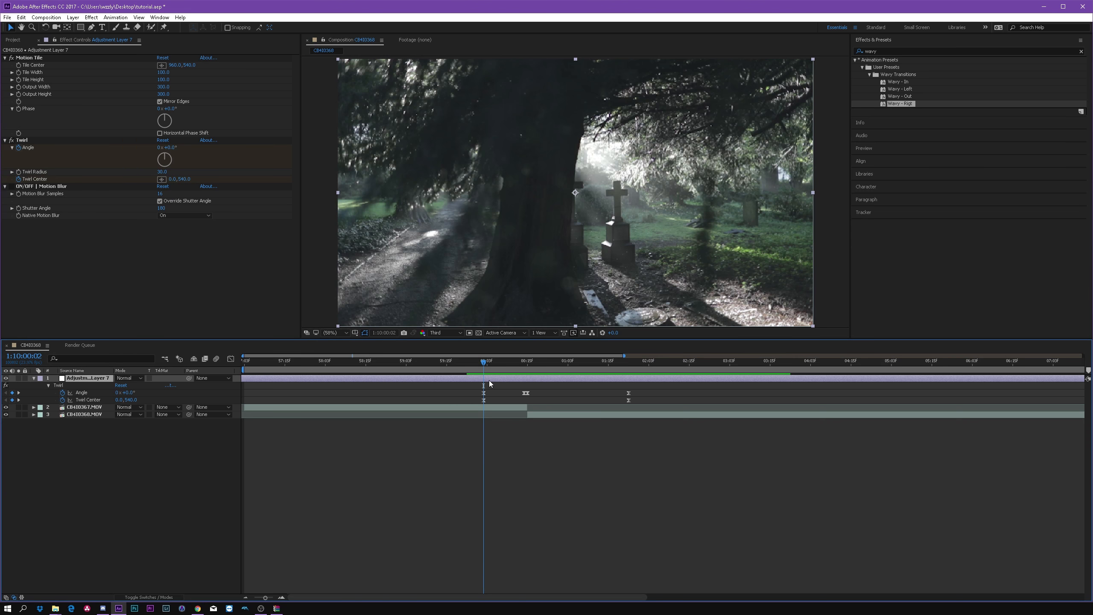
key("ctrl+shift+d")
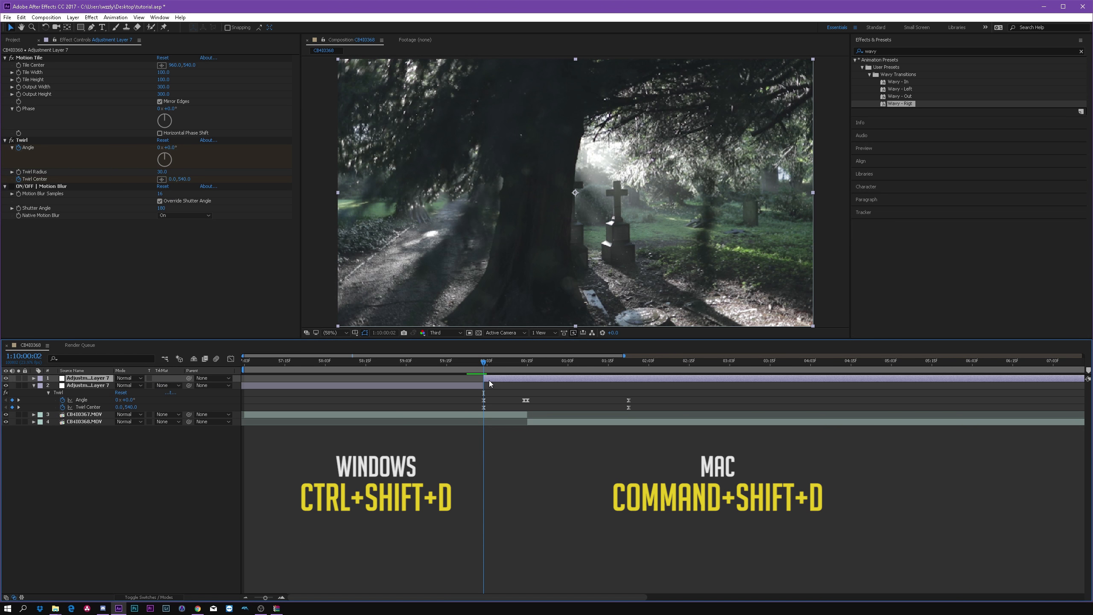
left_click(468, 387)
key("Delete")
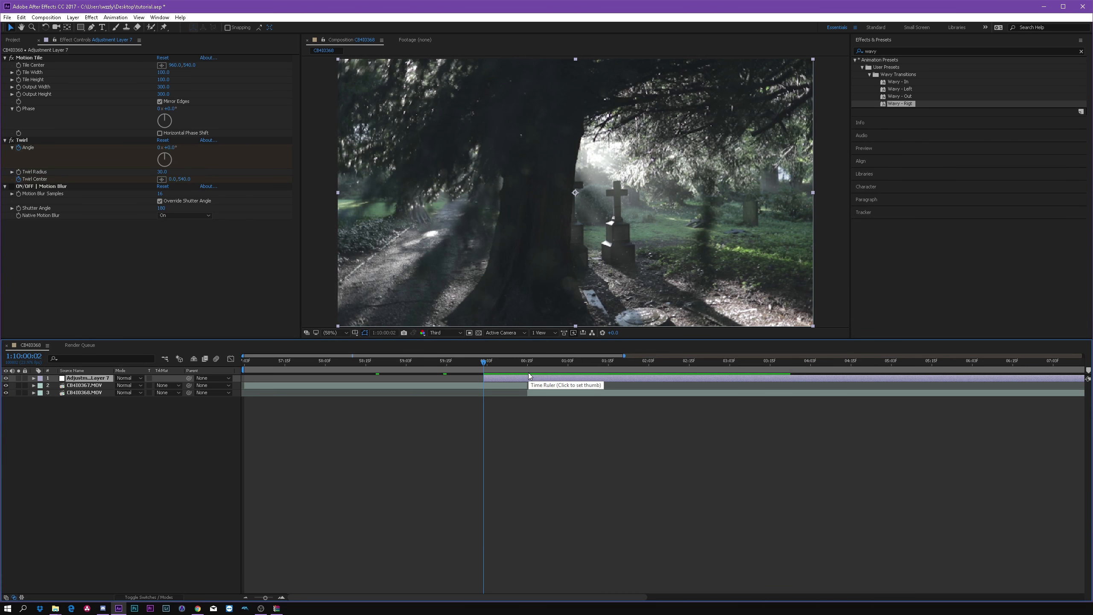
Step: Trim the adjustment layer's end to its last keyframe at 1:10:01:21 and collapse its properties
key("u")
left_click_drag(536, 360, 636, 377)
key("alt+bracketright")
left_click(636, 378)
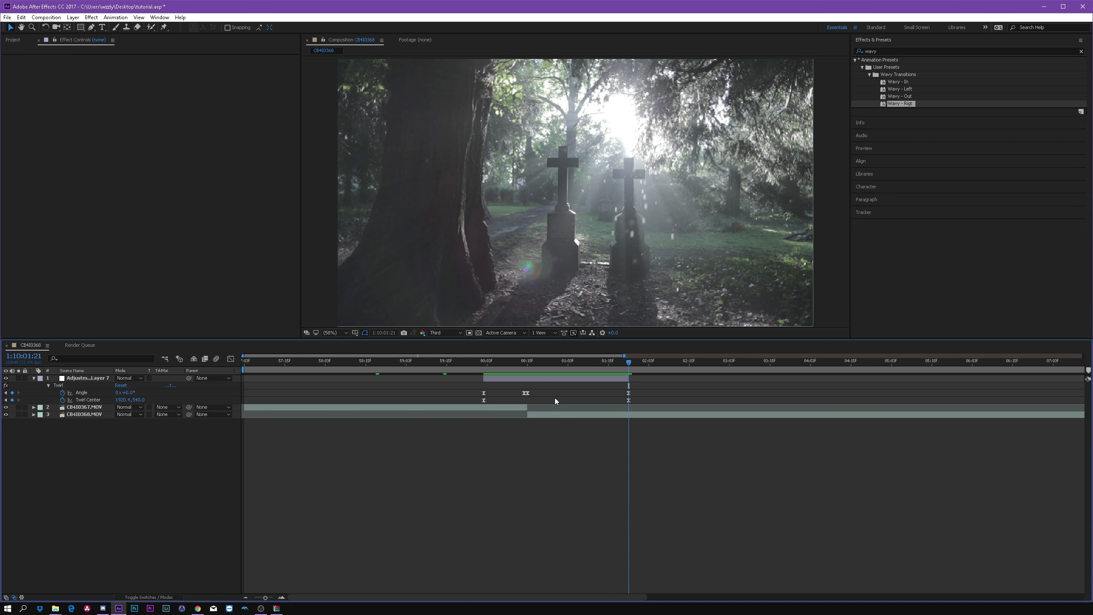
left_click(34, 378)
Step: Split the first video clip at 1:10:00:02, where the adjustment layer begins
left_click(559, 378)
left_click_drag(631, 363, 539, 362)
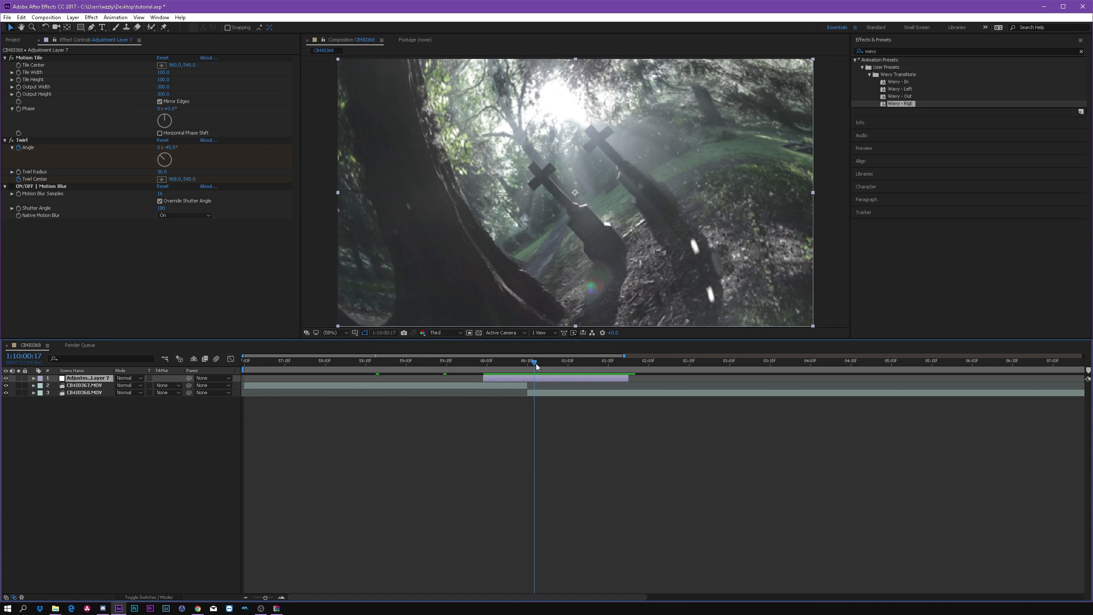
left_click_drag(537, 364, 489, 365)
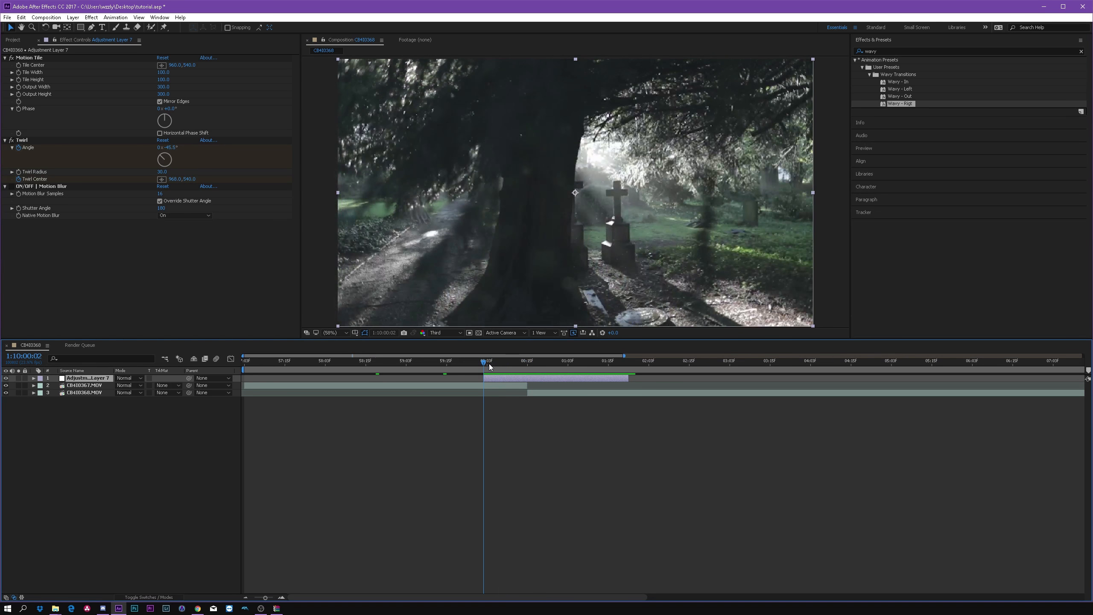
key("ctrl+shift+a")
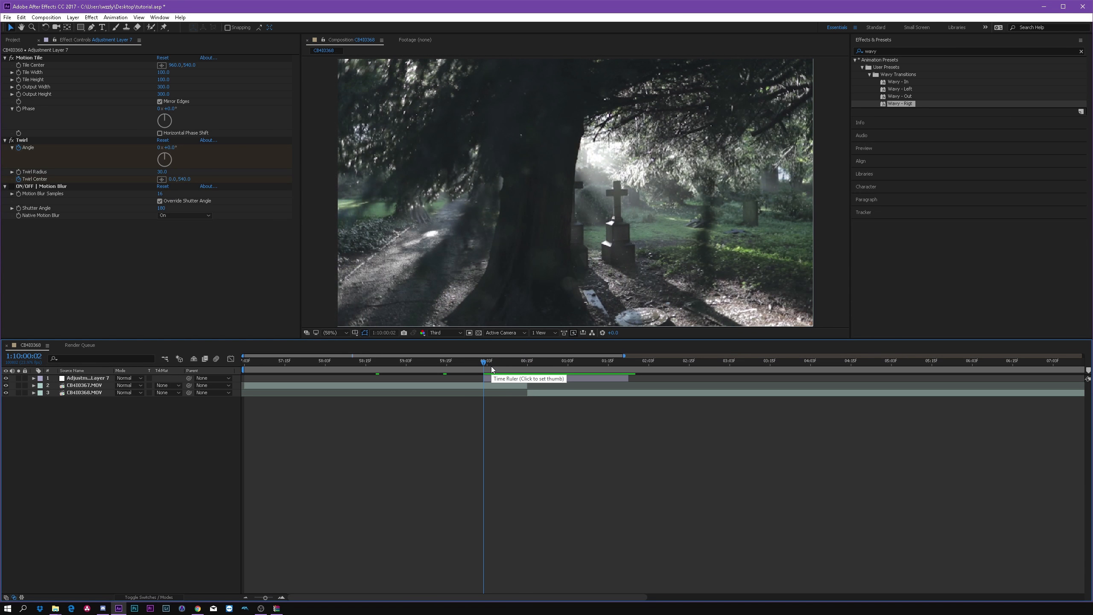
left_click(492, 385)
key("ctrl+shift+d")
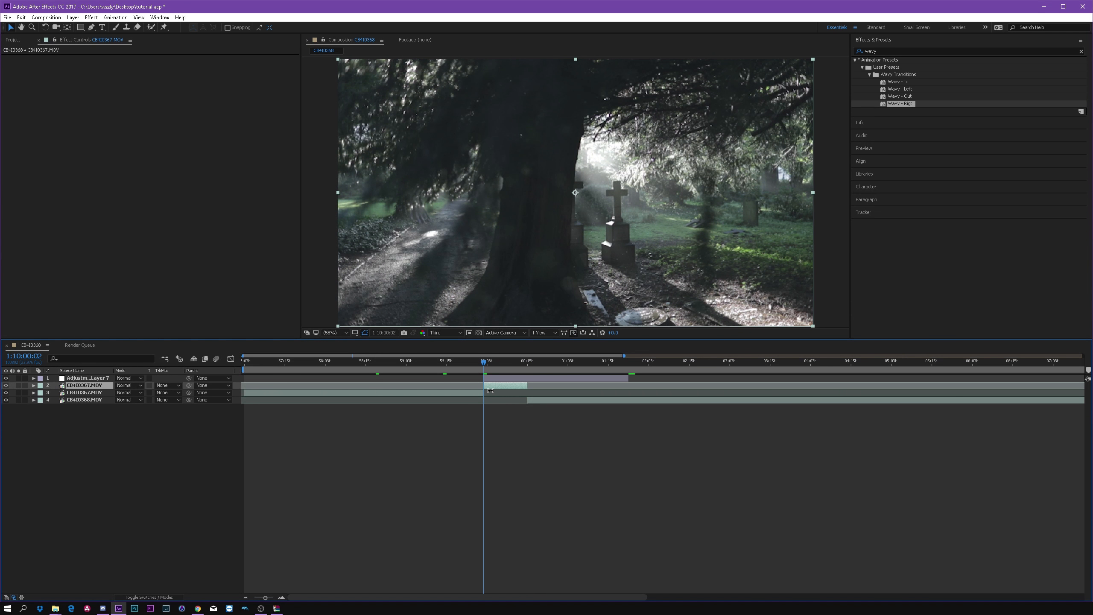
Step: Split the second video clip at 1:10:01:21, where the adjustment layer ends
left_click_drag(492, 367, 631, 379)
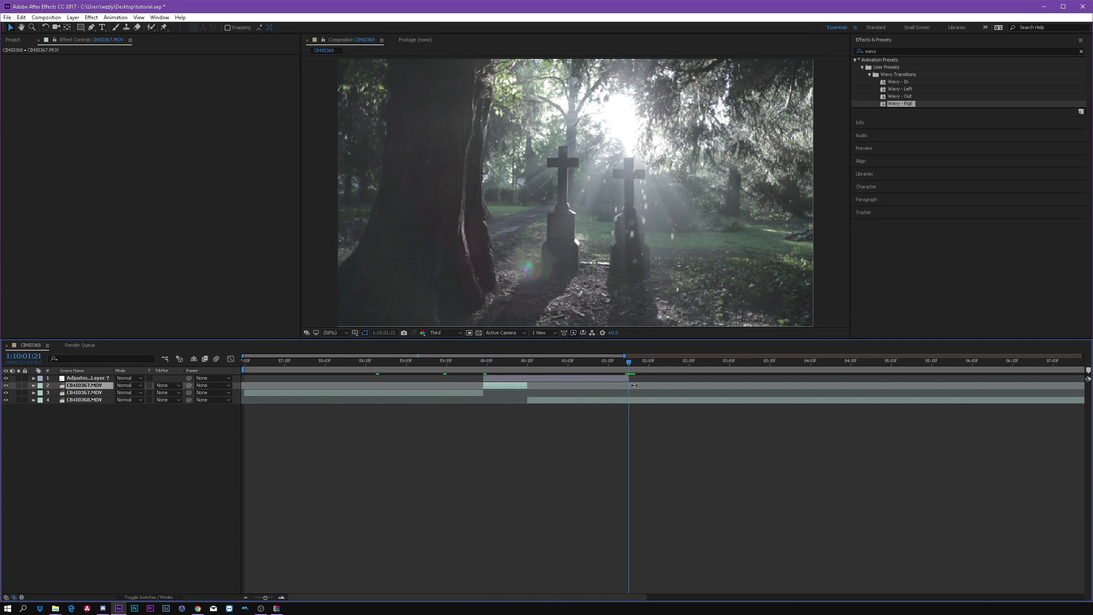
left_click(640, 401)
key("ctrl+shift+d")
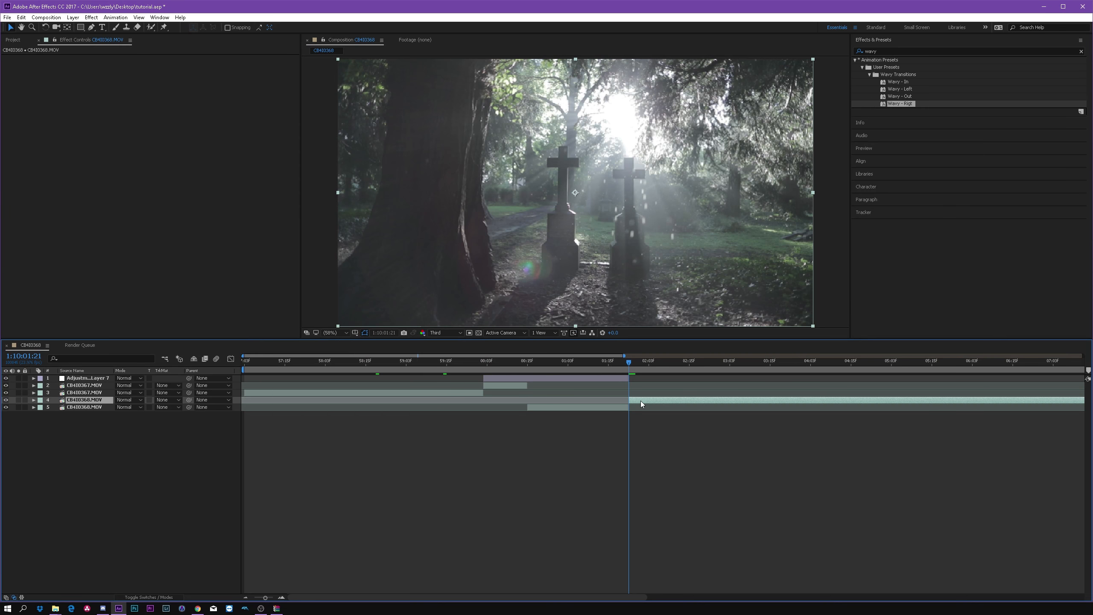
Step: Pre-compose the adjustment layer with the two clip pieces beneath it, adjusting the duration to the selected layers' time span
left_click(570, 405)
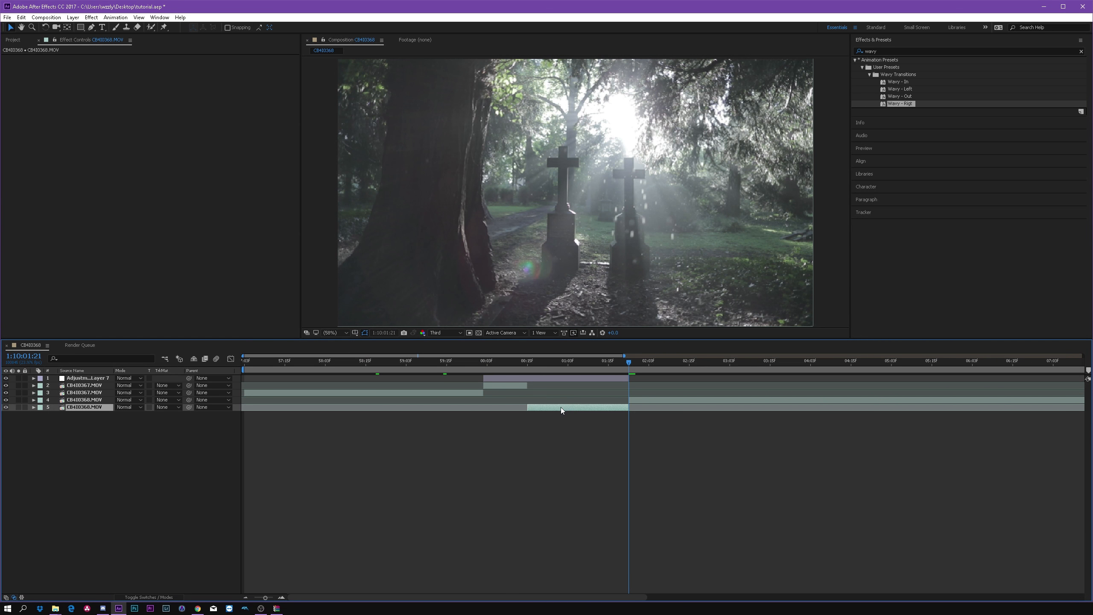
left_click(511, 385, "ctrl")
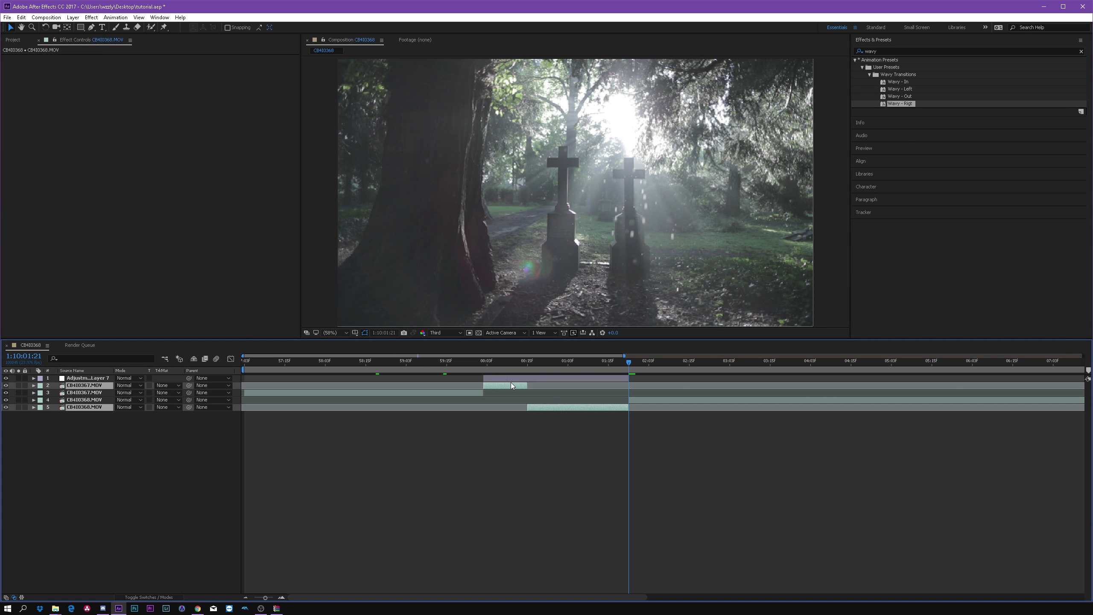
left_click(511, 377, "ctrl")
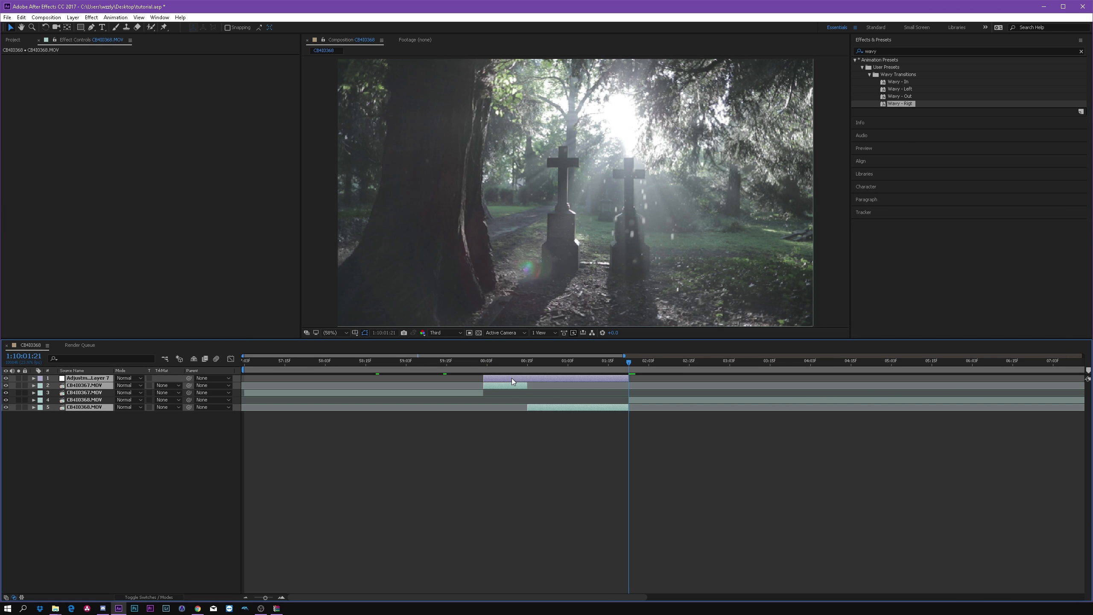
right_click(538, 379)
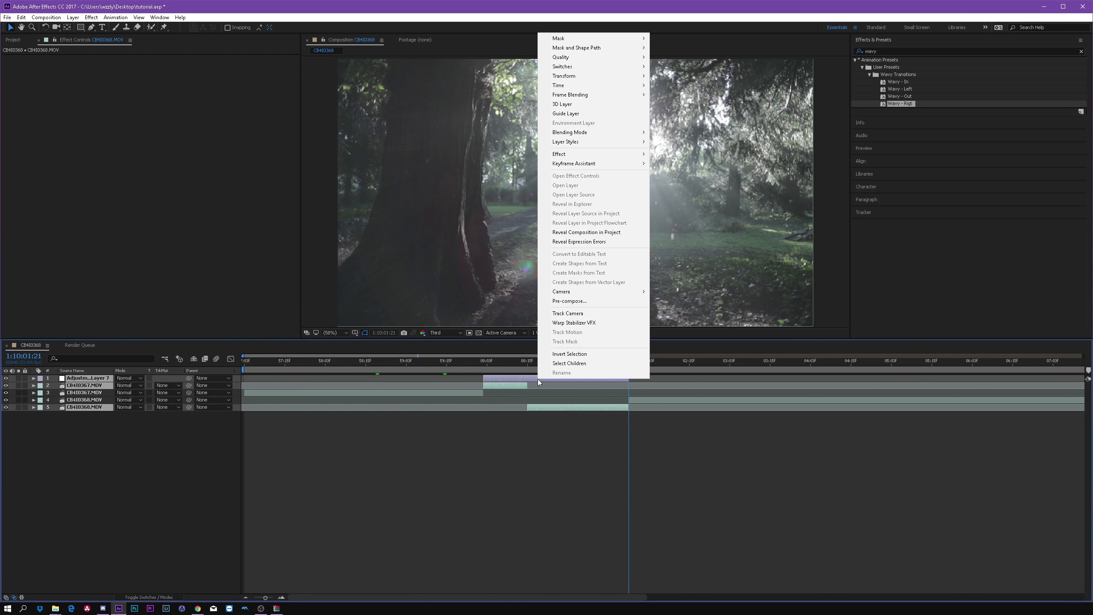
left_click(593, 301)
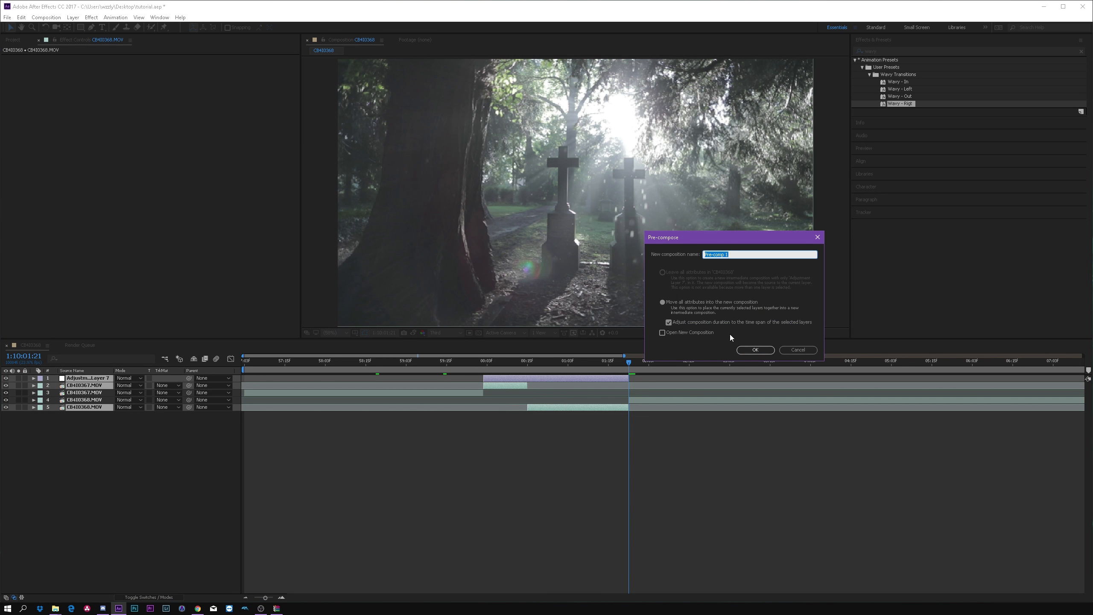
left_click(756, 350)
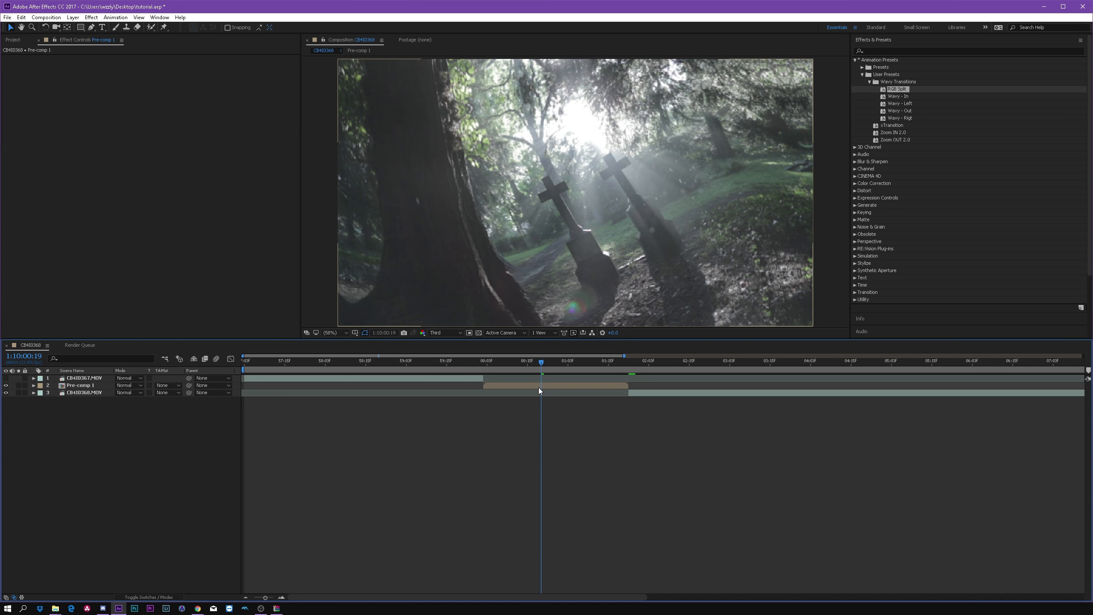
Step: Duplicate the pre-composed transition layer twice to get three stacked copies
left_click(542, 387)
key("ctrl+d")
key("ctrl+d")
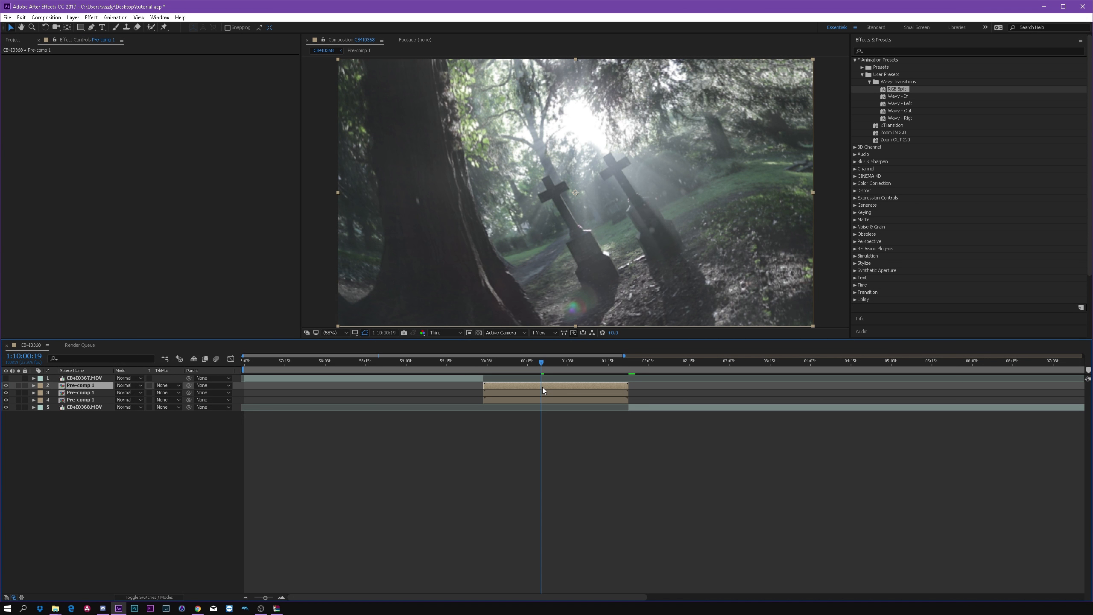
Step: Apply the RGB Split preset from the Wavy Transitions user presets to all three Pre-comp 1 layers
left_click(901, 52)
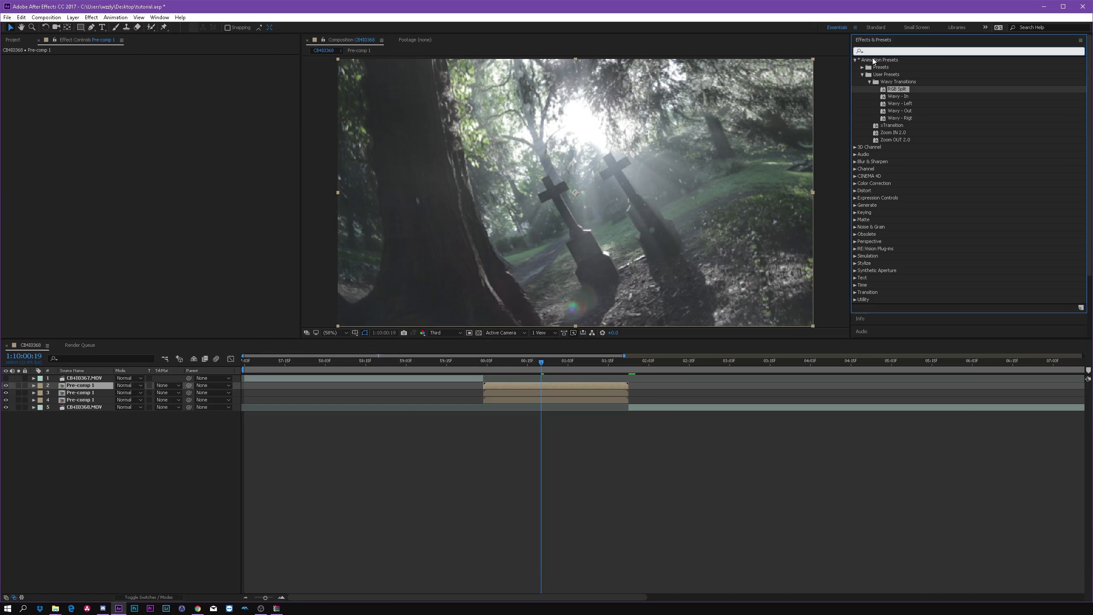
left_click(855, 60)
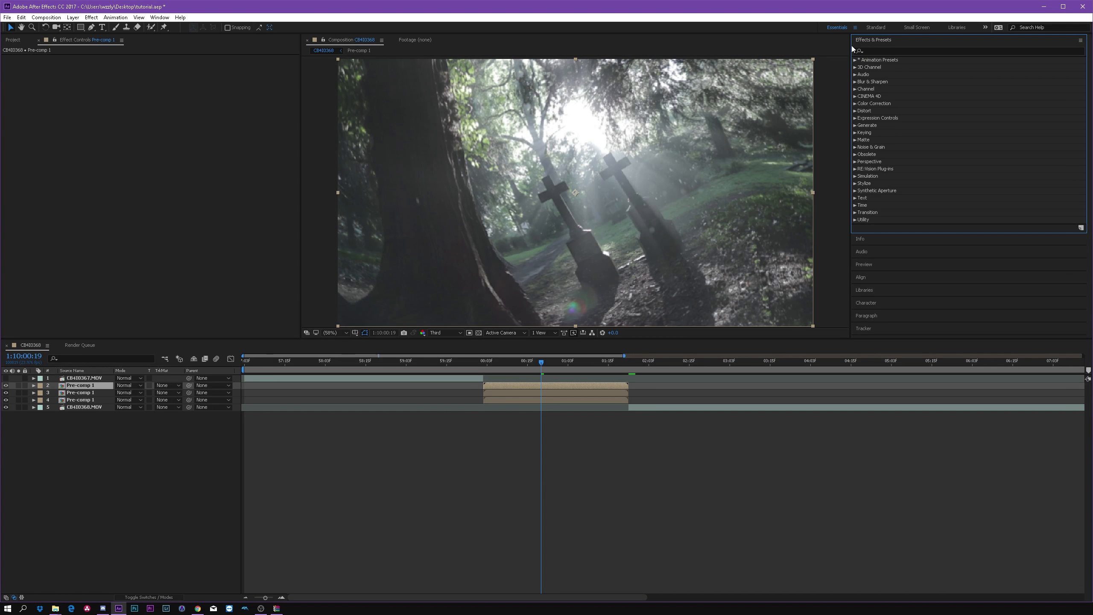
left_click(854, 60)
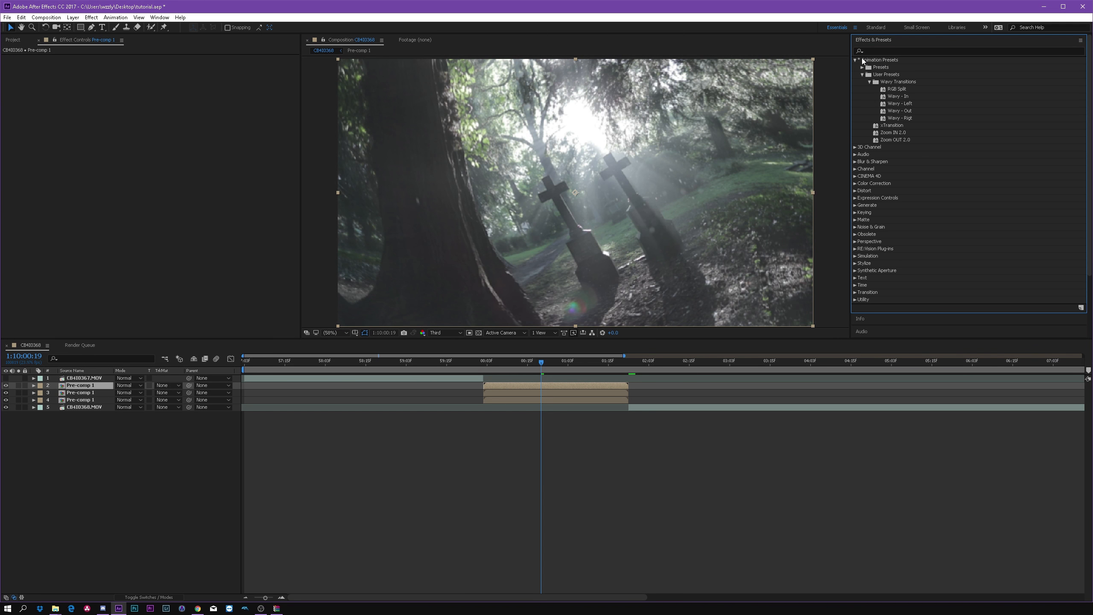
left_click(896, 90)
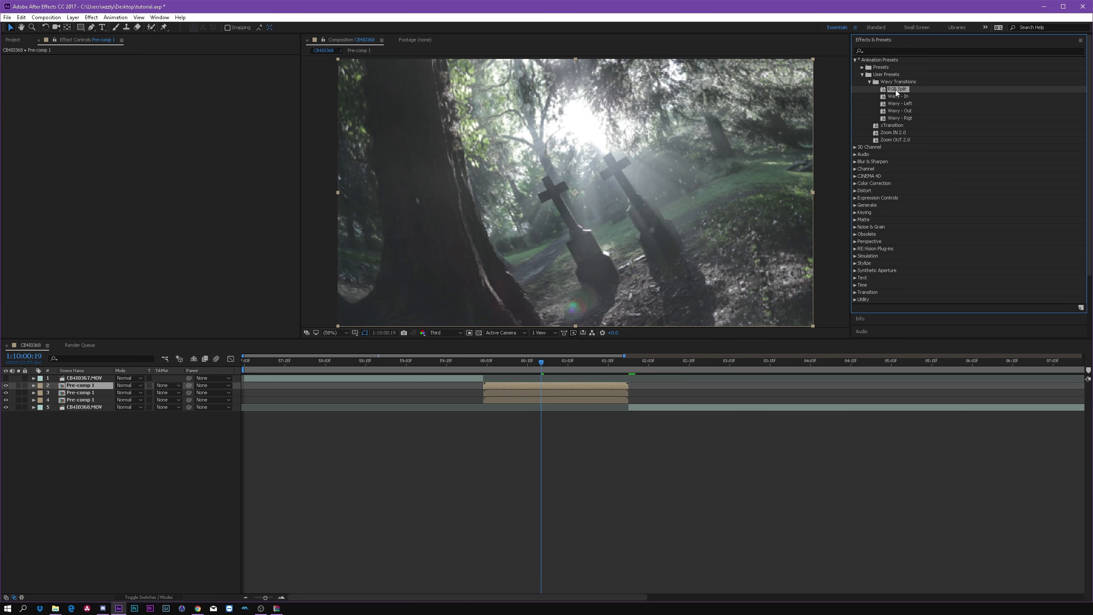
left_click_drag(896, 89, 557, 385)
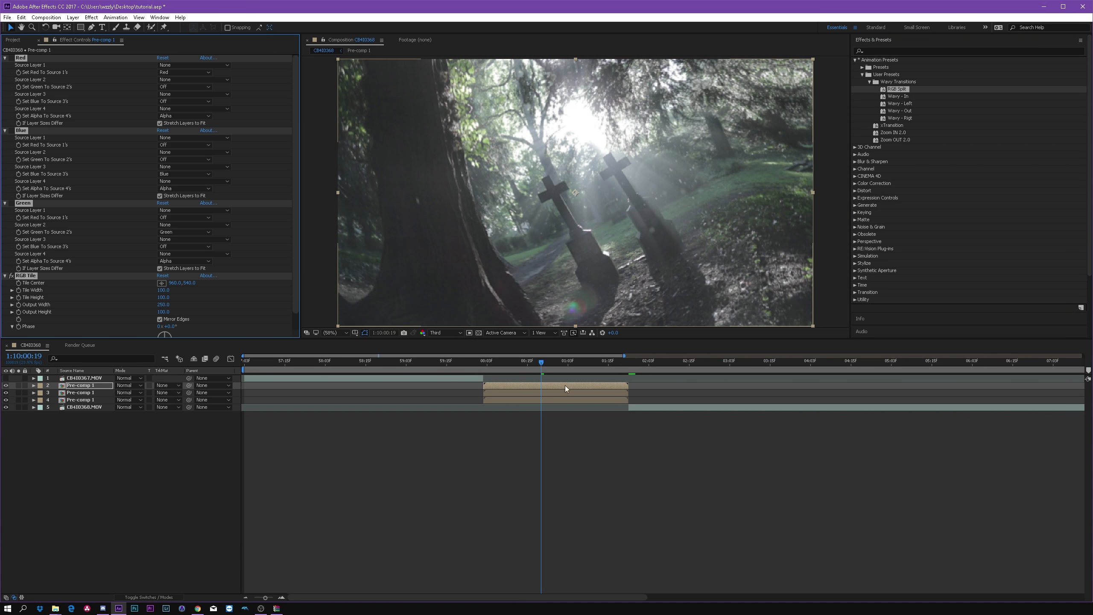
left_click_drag(895, 90, 592, 391)
left_click_drag(899, 89, 574, 400)
Step: Enable the Red effect on the top pre-comp, Blue on the middle one and Green on the lowest one
left_click(544, 387)
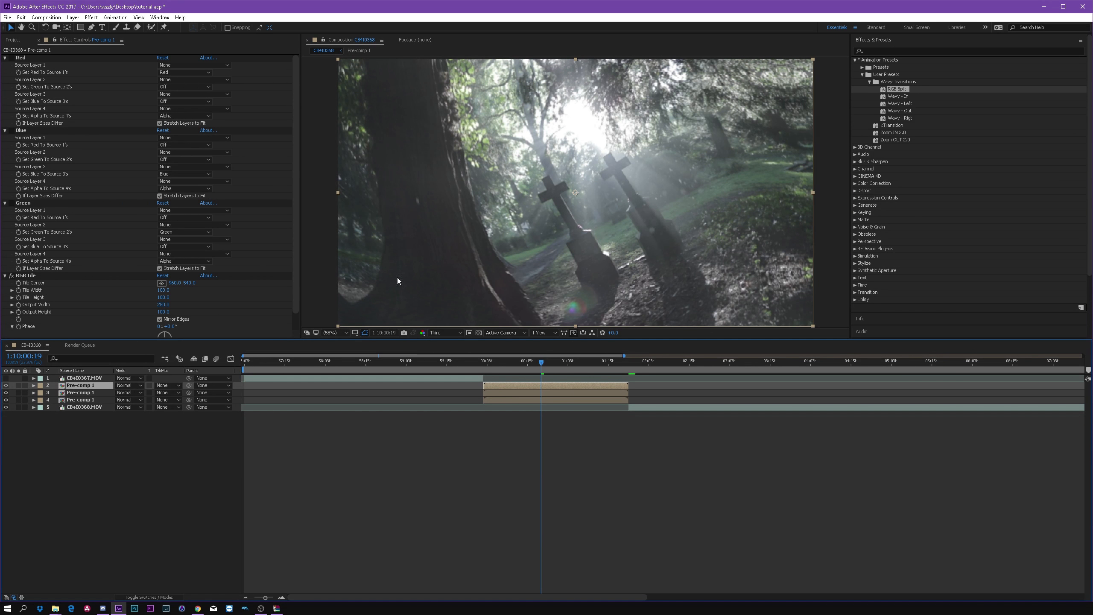
left_click(11, 58)
left_click(543, 392)
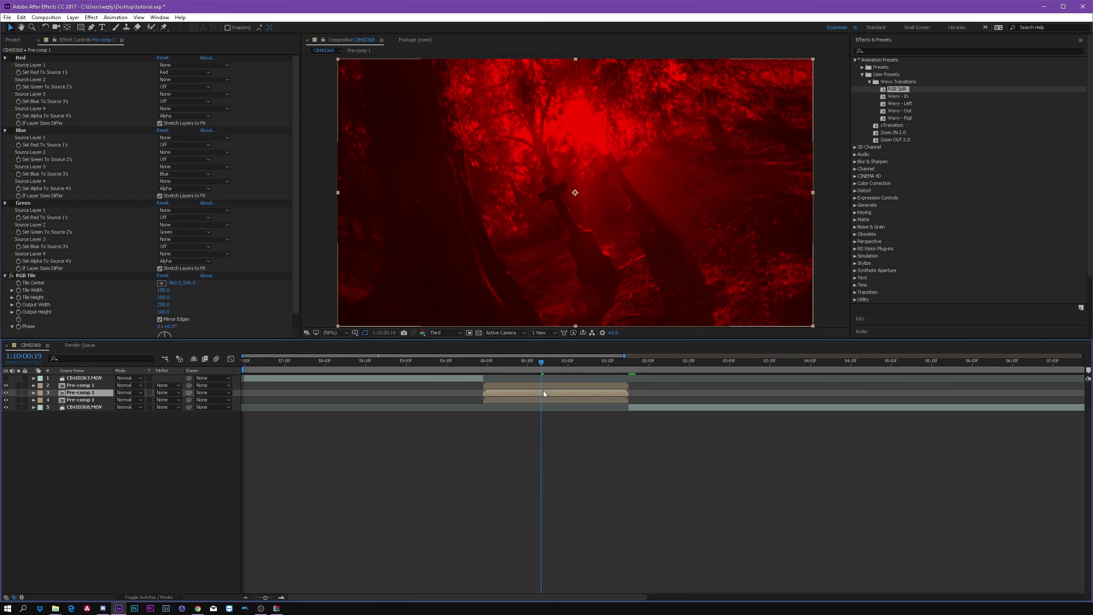
left_click(12, 130)
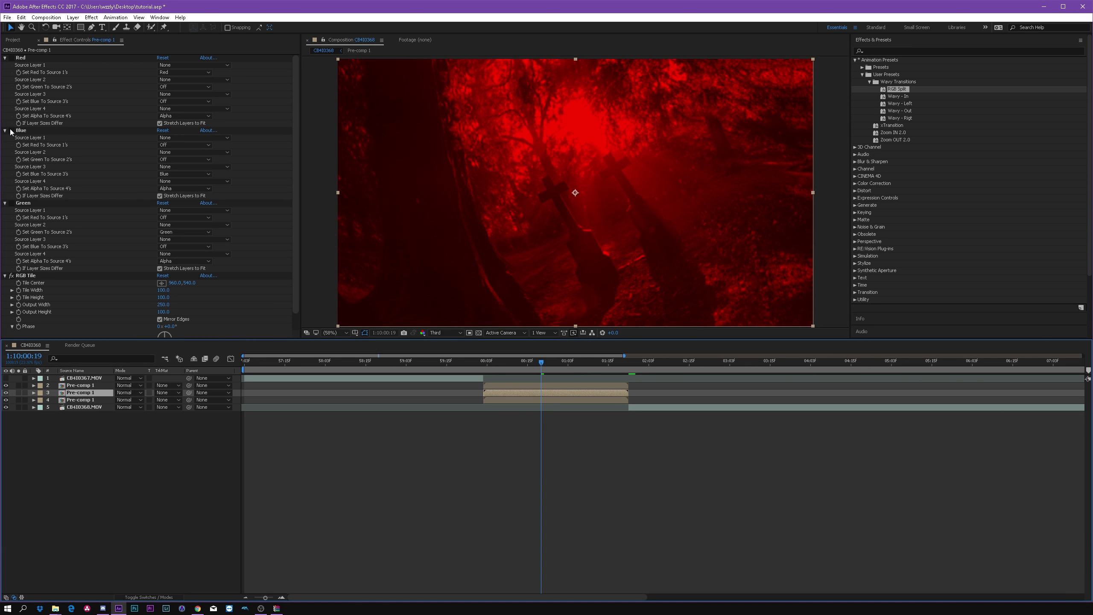
left_click(517, 400)
left_click(11, 203)
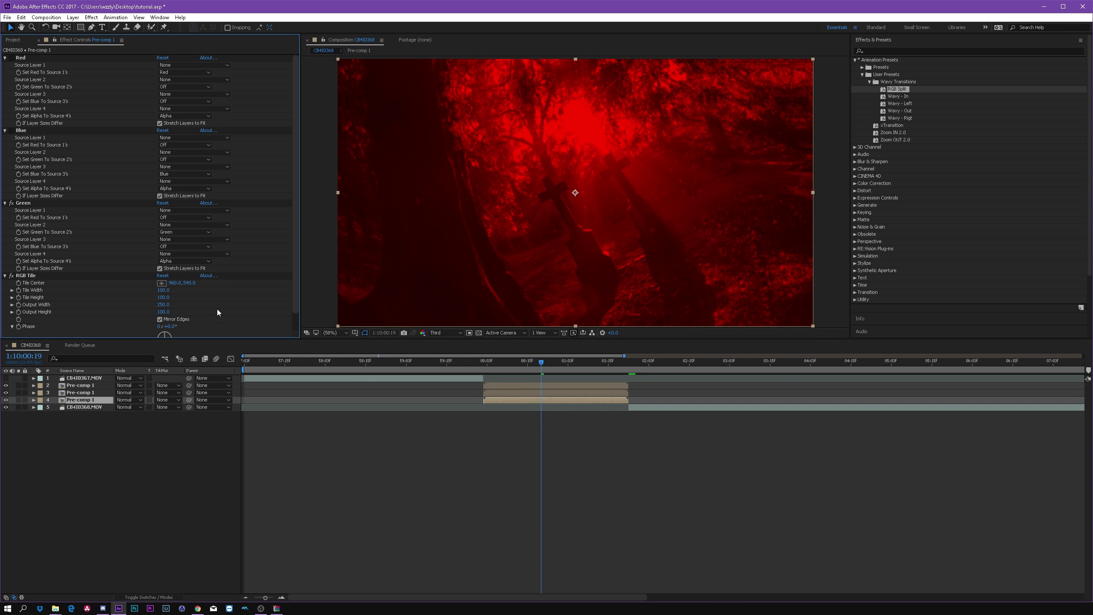
Step: Set starting Position keyframes on the upper two pre-comps at their first frame, 1:10:00:02
left_click(546, 365)
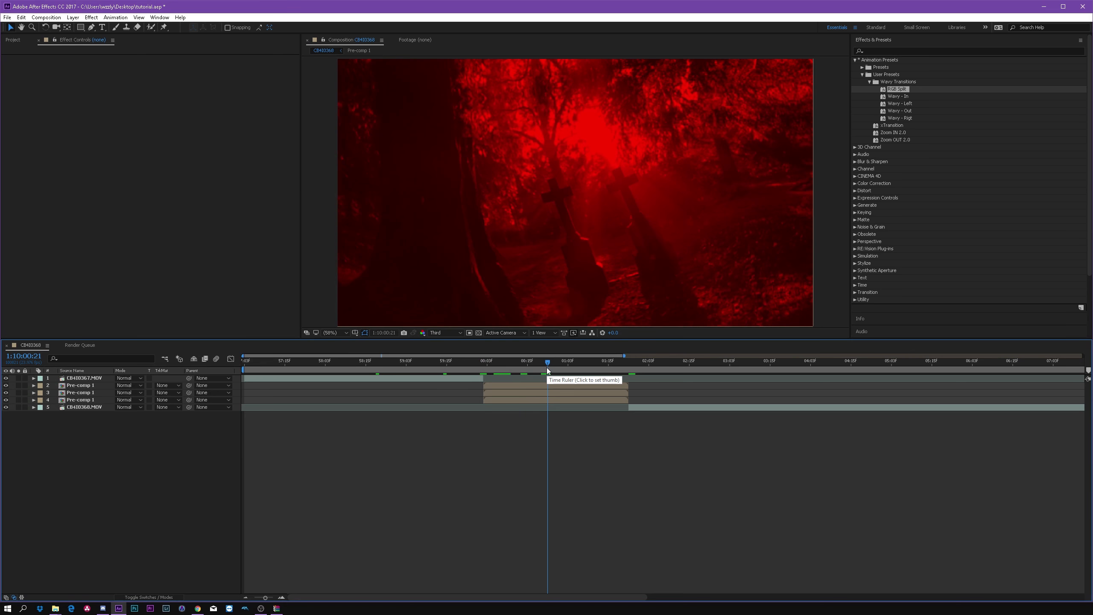
left_click_drag(547, 365, 490, 363)
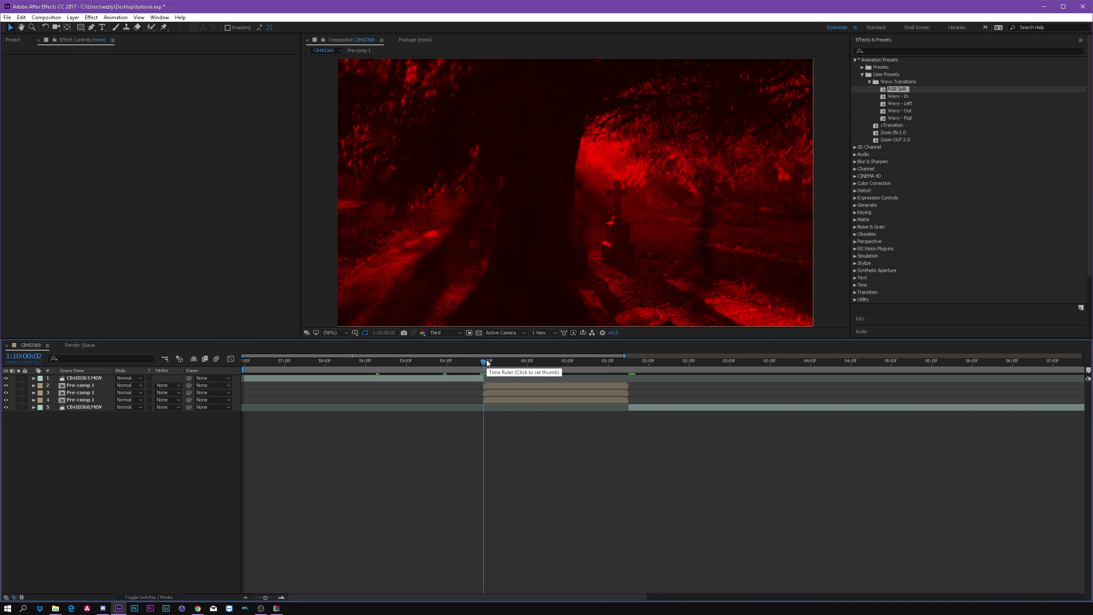
key("Page_Up")
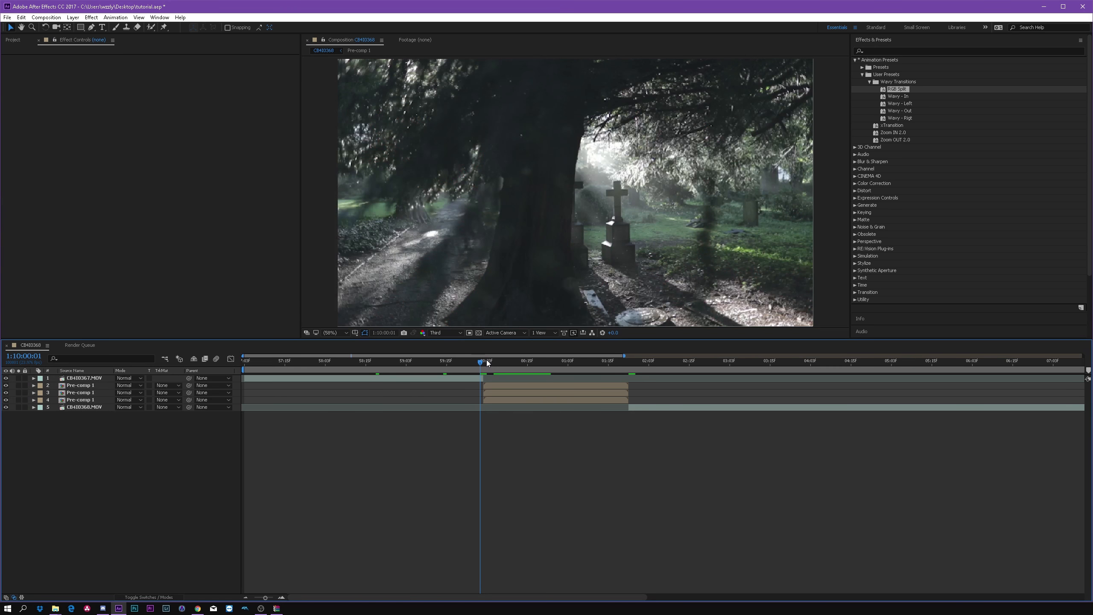
key("Page_Down")
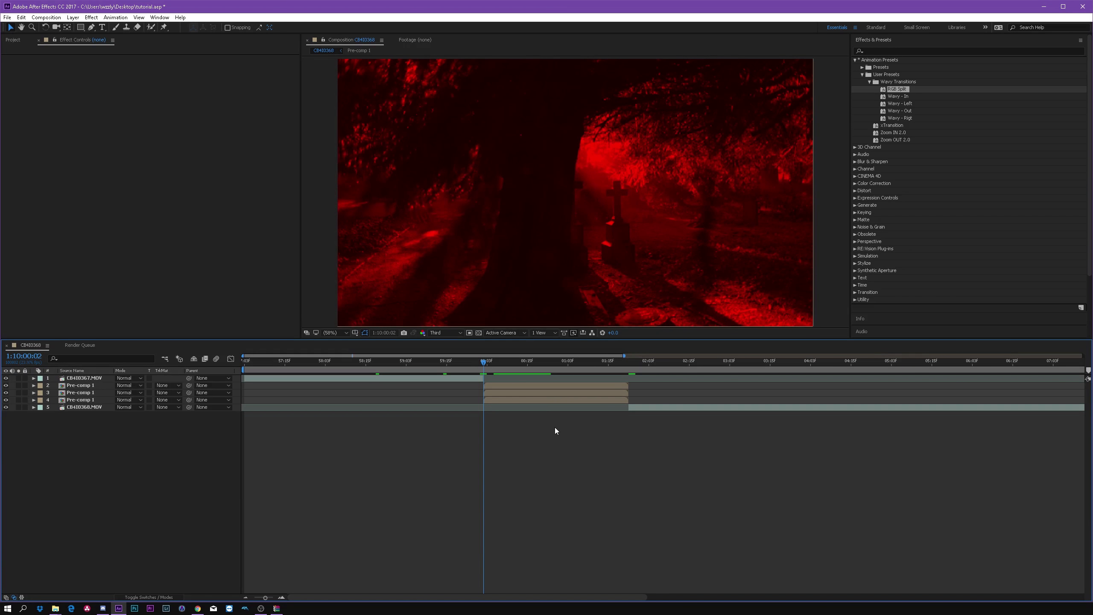
left_click(532, 389)
left_click(533, 386, "shift")
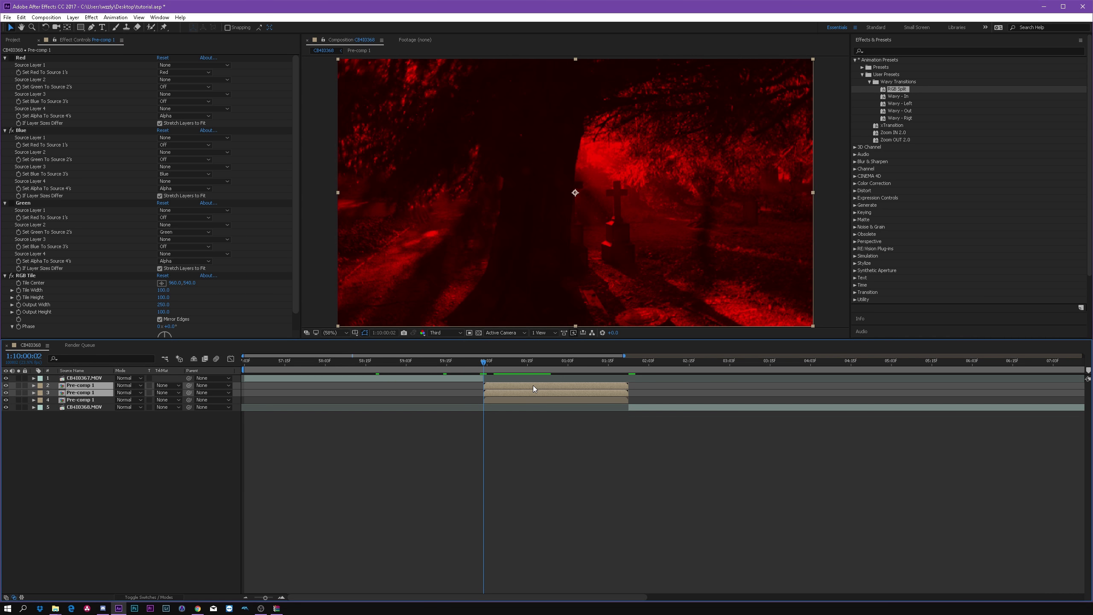
key("p")
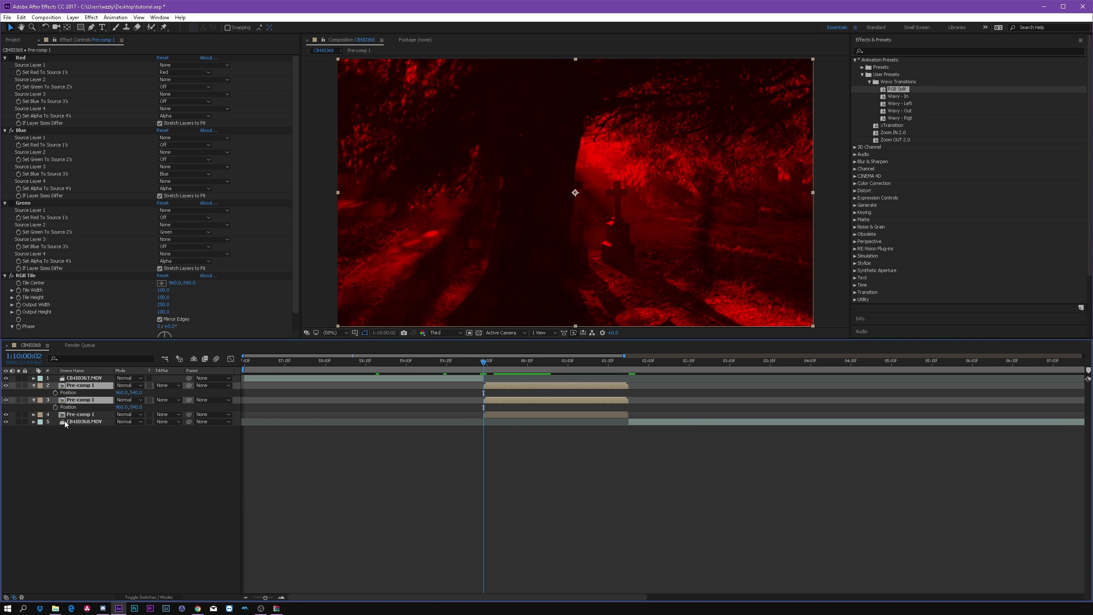
left_click(55, 392)
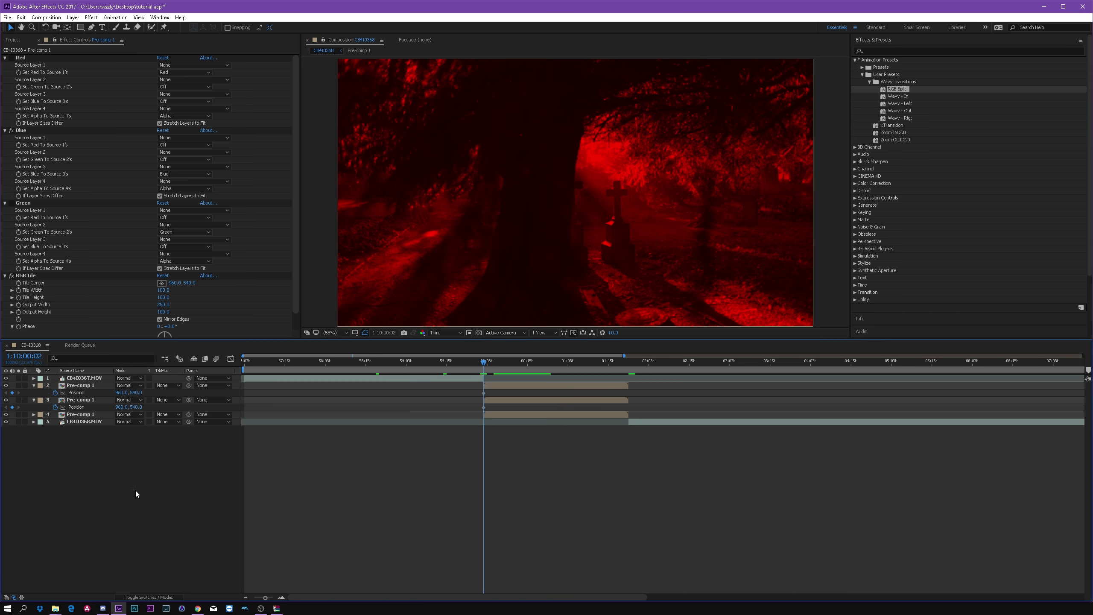
Step: Add Position keyframes to the upper two pre-comps at their last frame, 1:10:01:20
left_click_drag(513, 366, 618, 384)
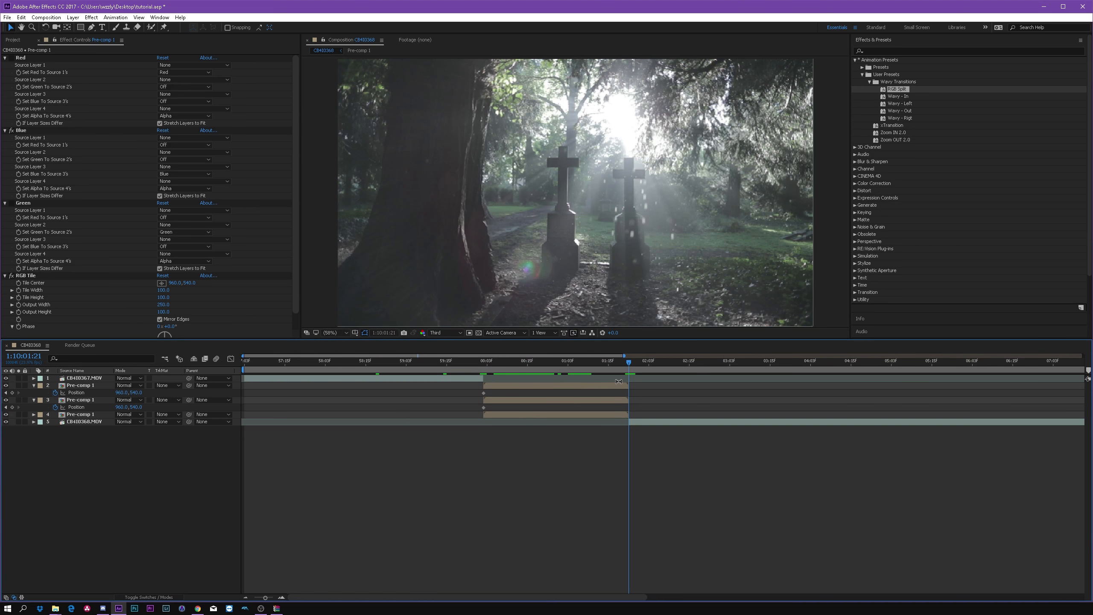
key("Page_Up")
left_click(12, 393)
left_click(12, 407)
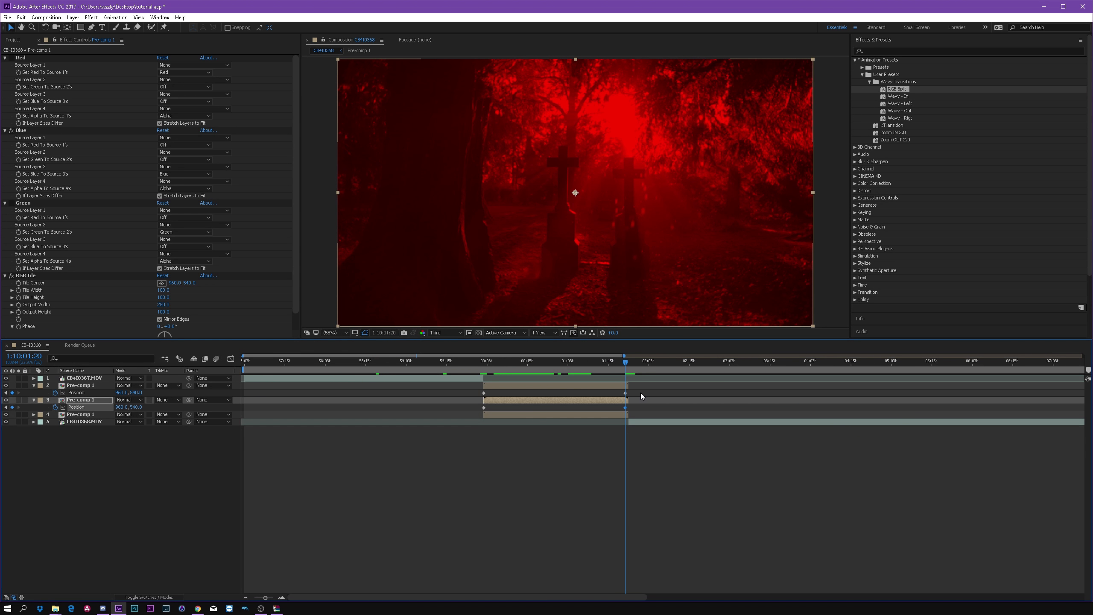
Step: Add middle Position keyframes to the upper two pre-comps at 1:10:00:15, where the clips change
left_click_drag(619, 363, 526, 362)
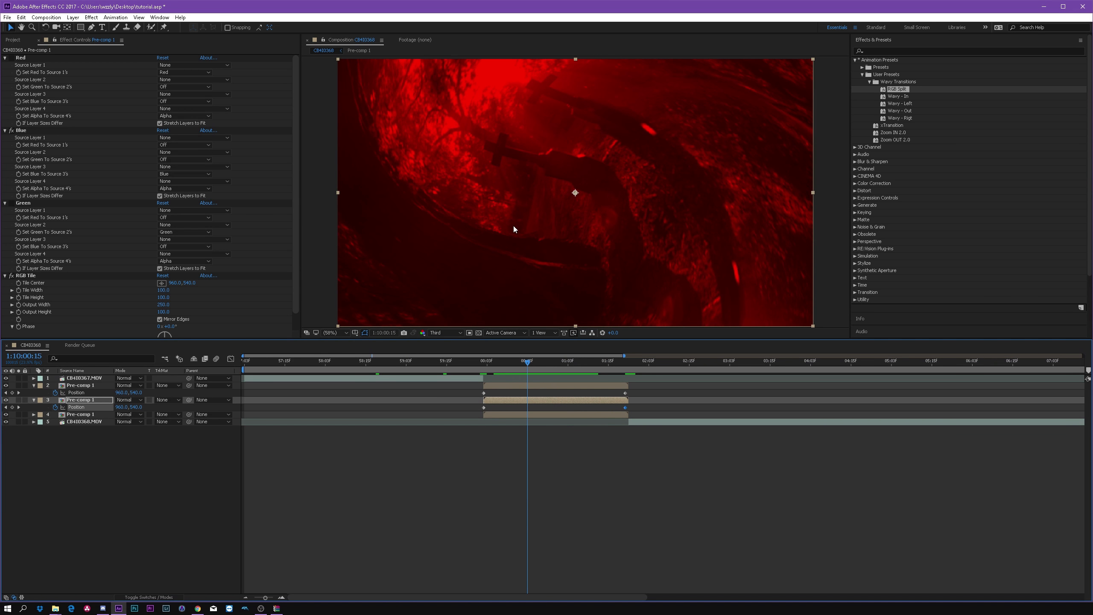
left_click(438, 493)
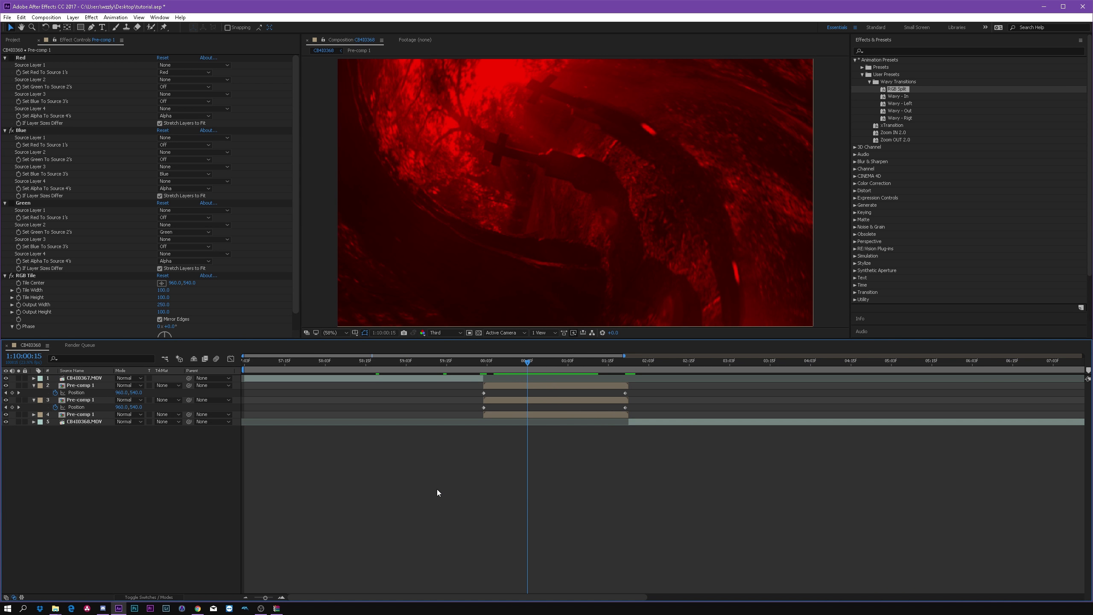
left_click(48, 401)
left_click(12, 393)
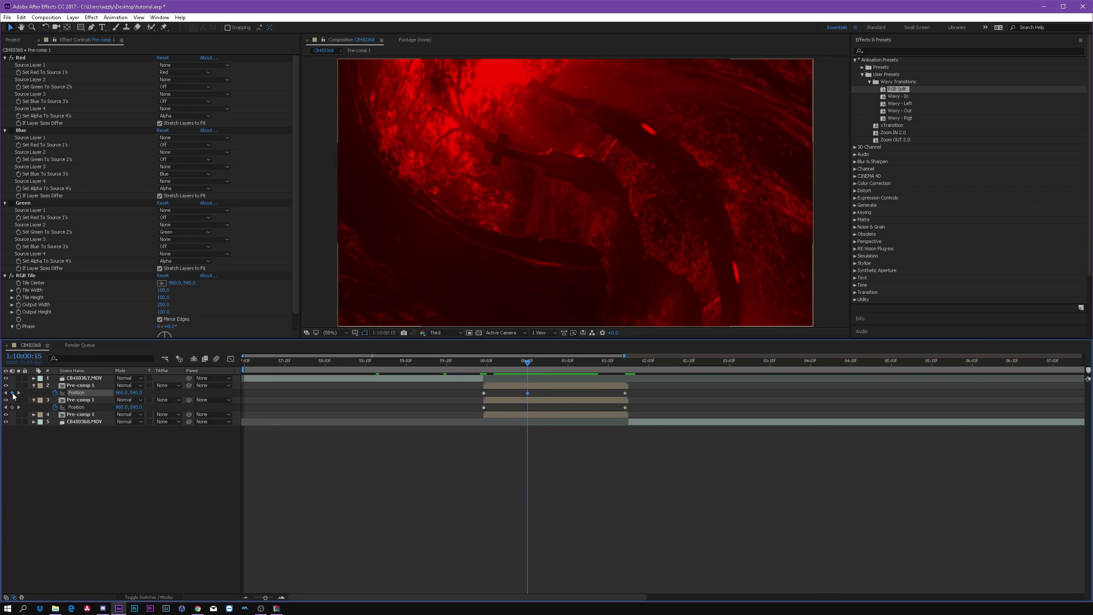
left_click(12, 407)
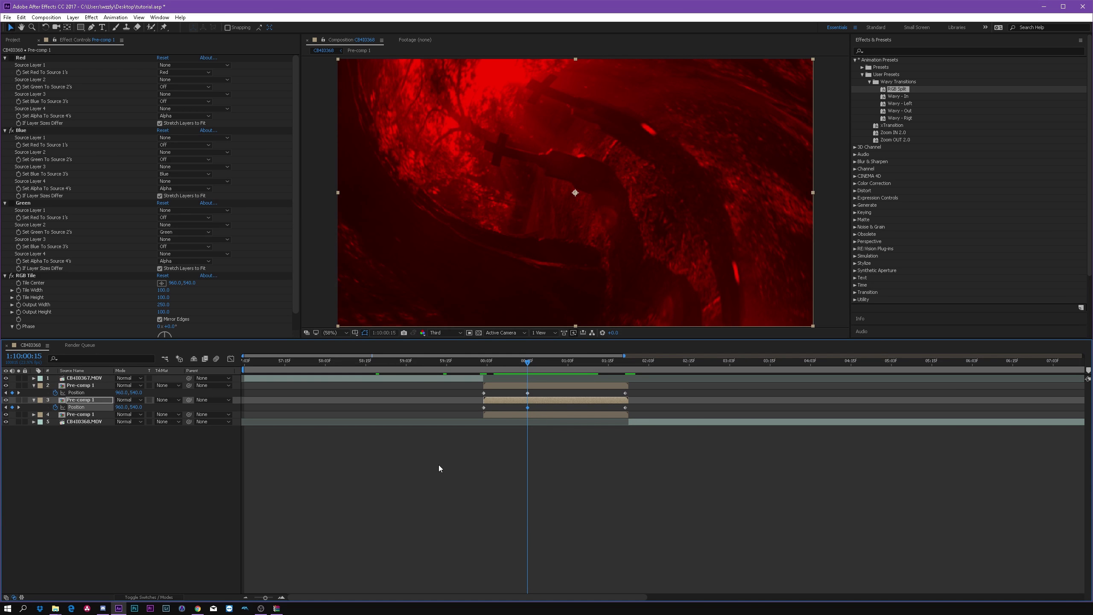
left_click(503, 457)
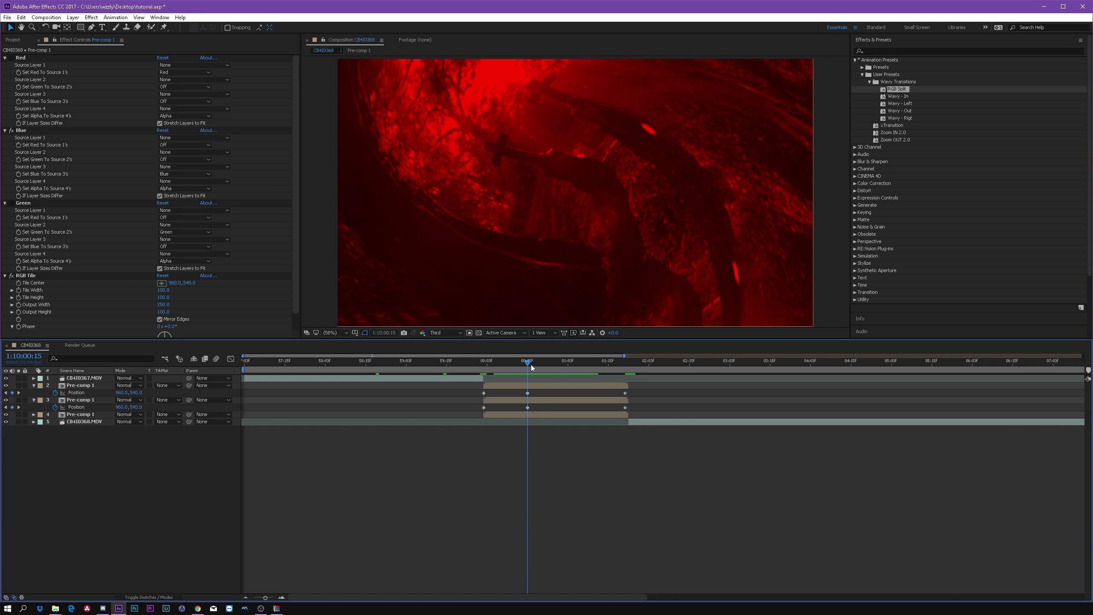
Step: At 1:10:00:15, set the top pre-comp's horizontal position to 908 and the second pre-comp's to about 1039
left_click(117, 393)
left_click_drag(117, 393, 103, 393)
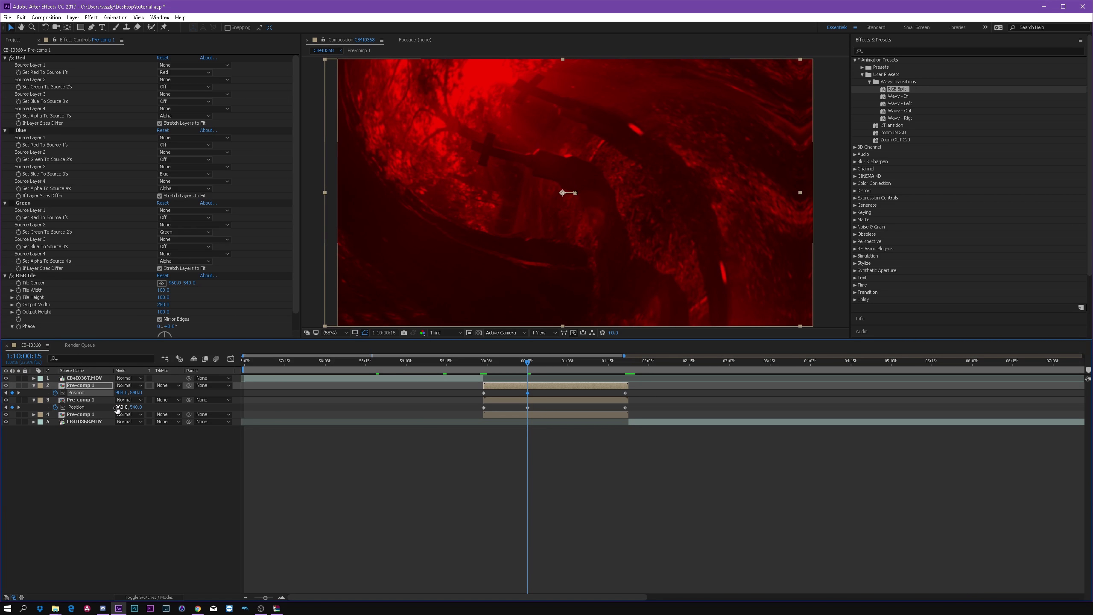
left_click(568, 471)
left_click(529, 388)
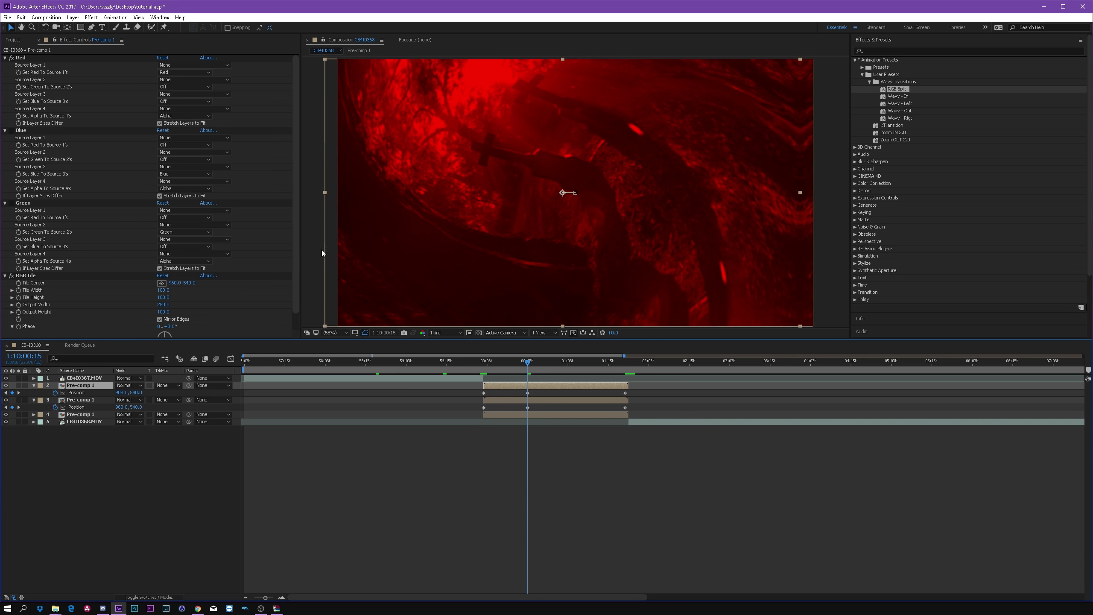
left_click_drag(120, 409, 154, 406)
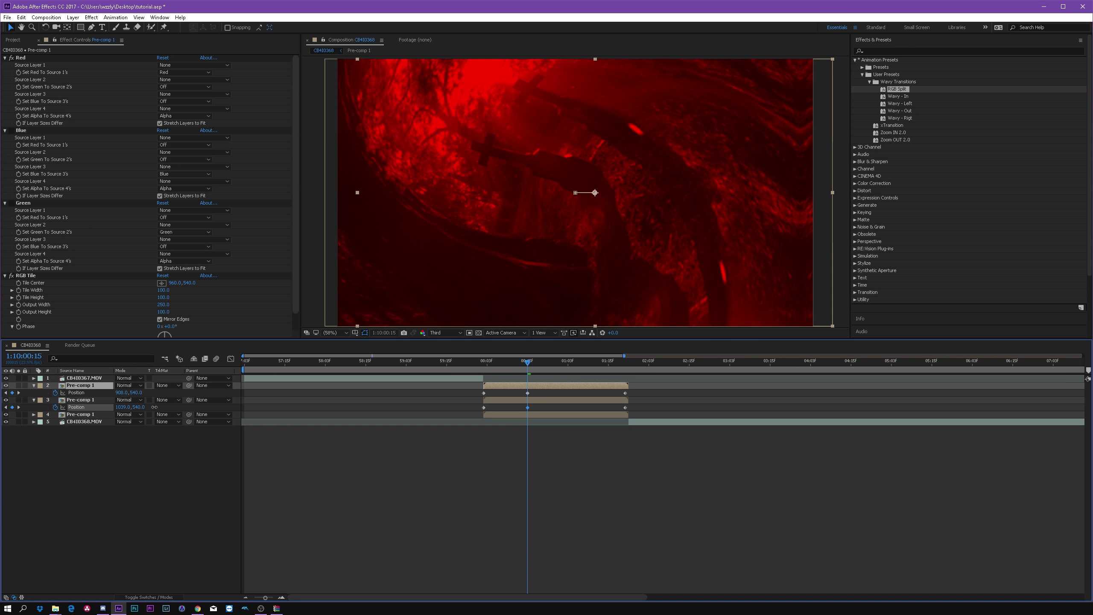
Step: Collapse the upper two pre-comps' properties and set the blending mode of all three pre-comp layers to Add
left_click(282, 436)
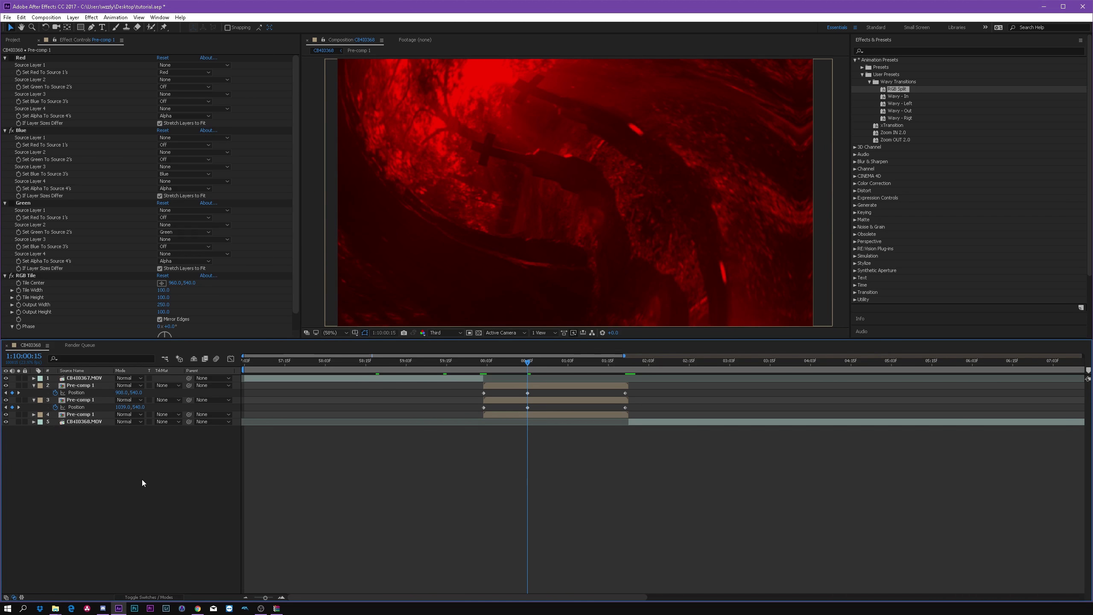
left_click(33, 386)
left_click(33, 392)
left_click(543, 400)
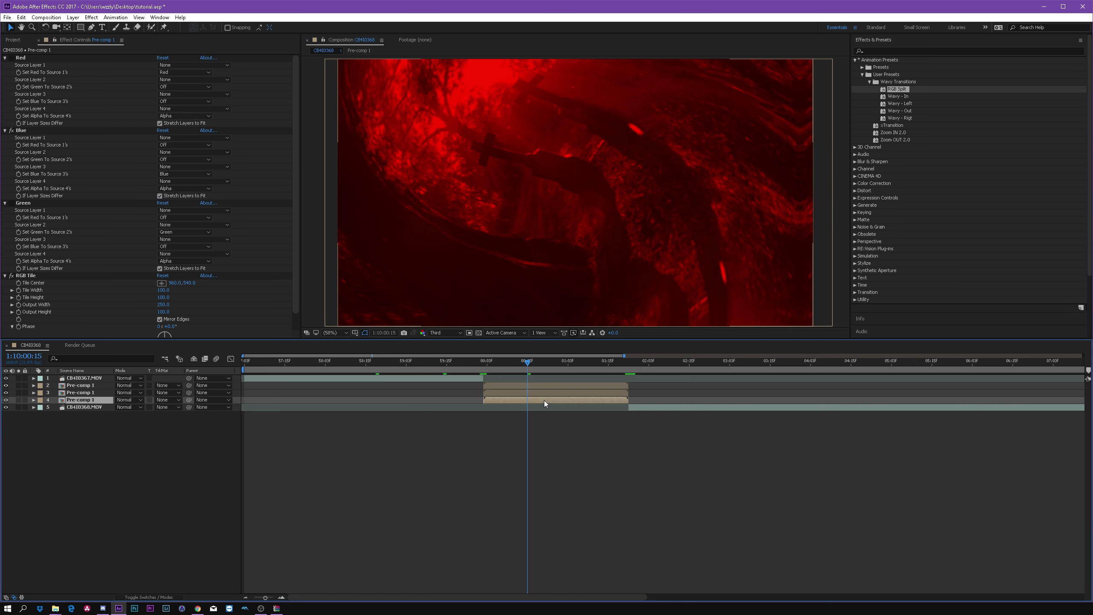
left_click(539, 385, "shift")
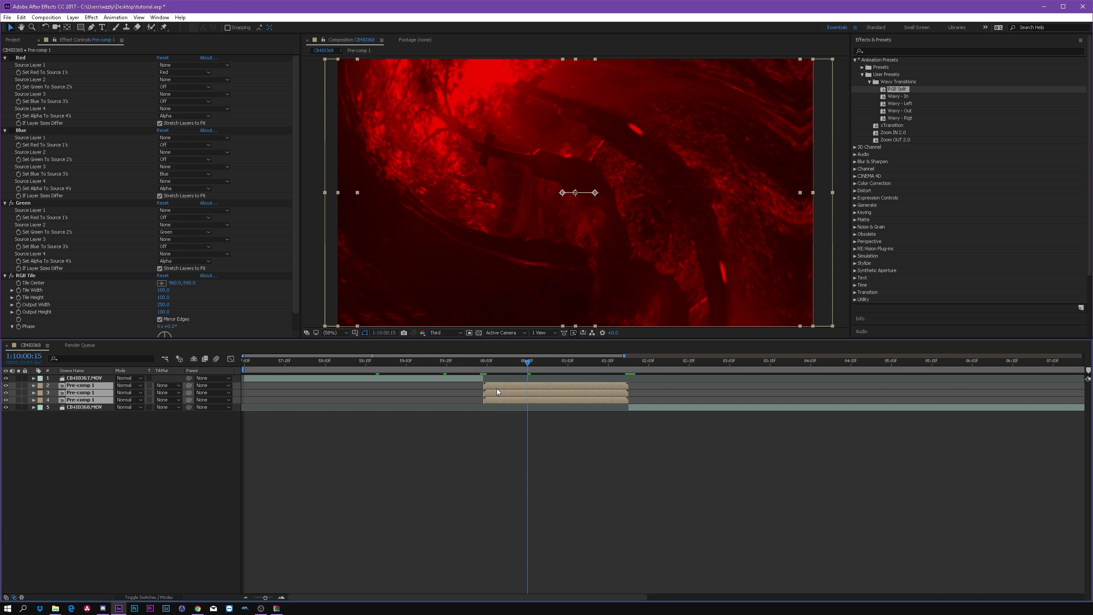
left_click(128, 392)
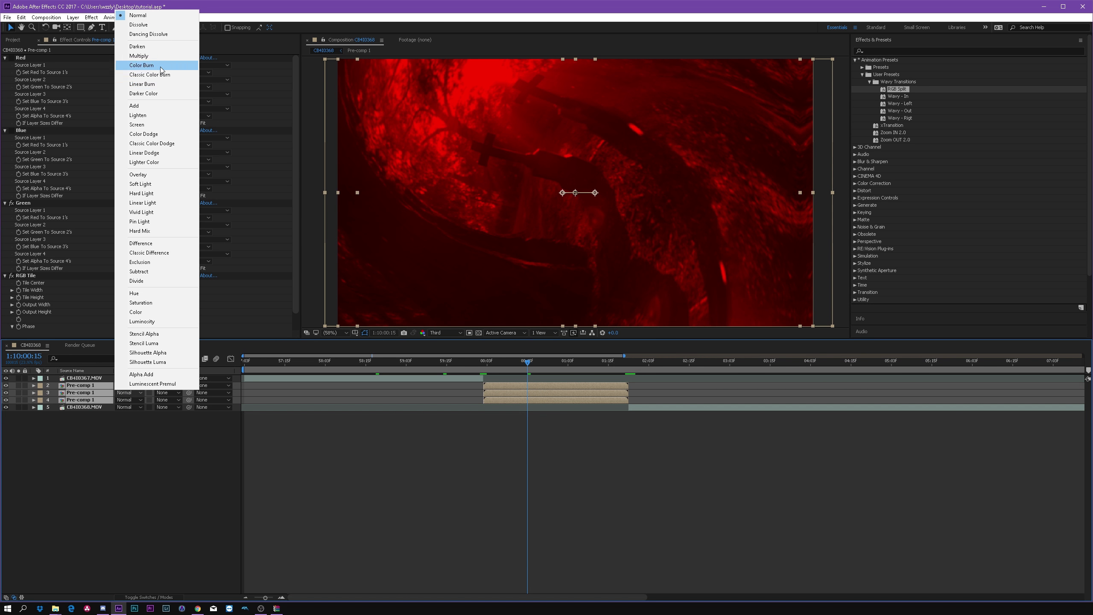
left_click(158, 106)
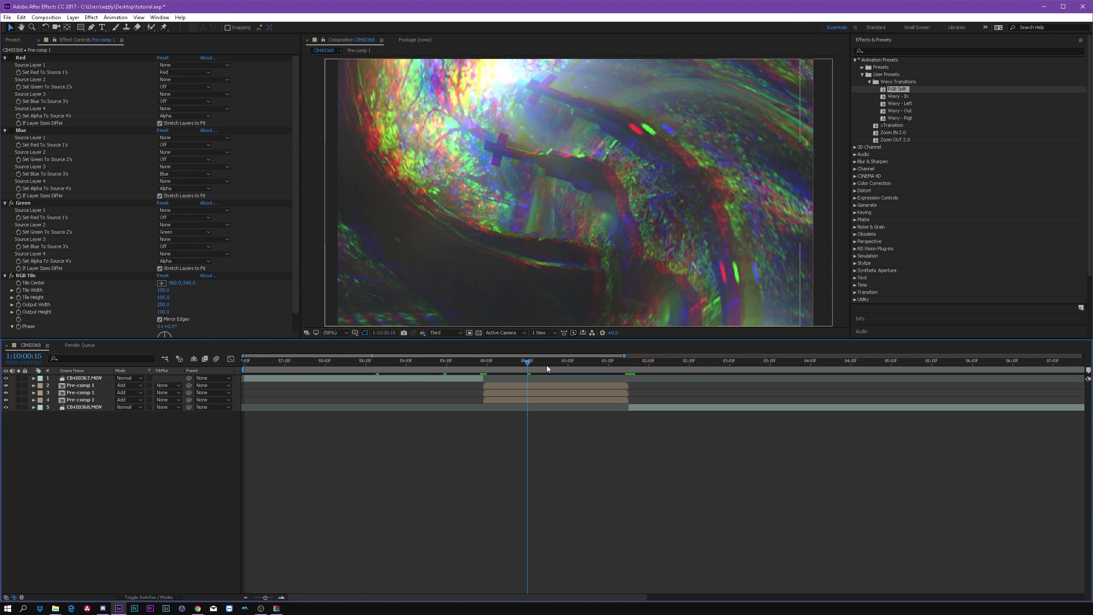
Step: Review the blended RGB split by scrubbing back to 1:09:59:15, and open Pre-comp 1 to inspect its layers
scroll(583, 179, "down", 1)
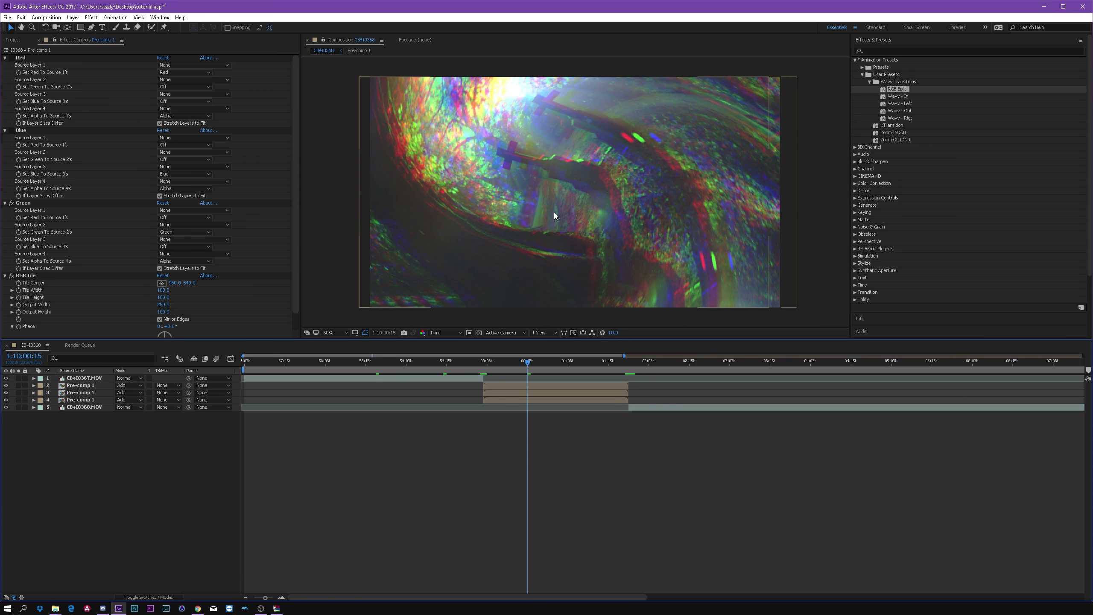
left_click_drag(523, 361, 446, 365)
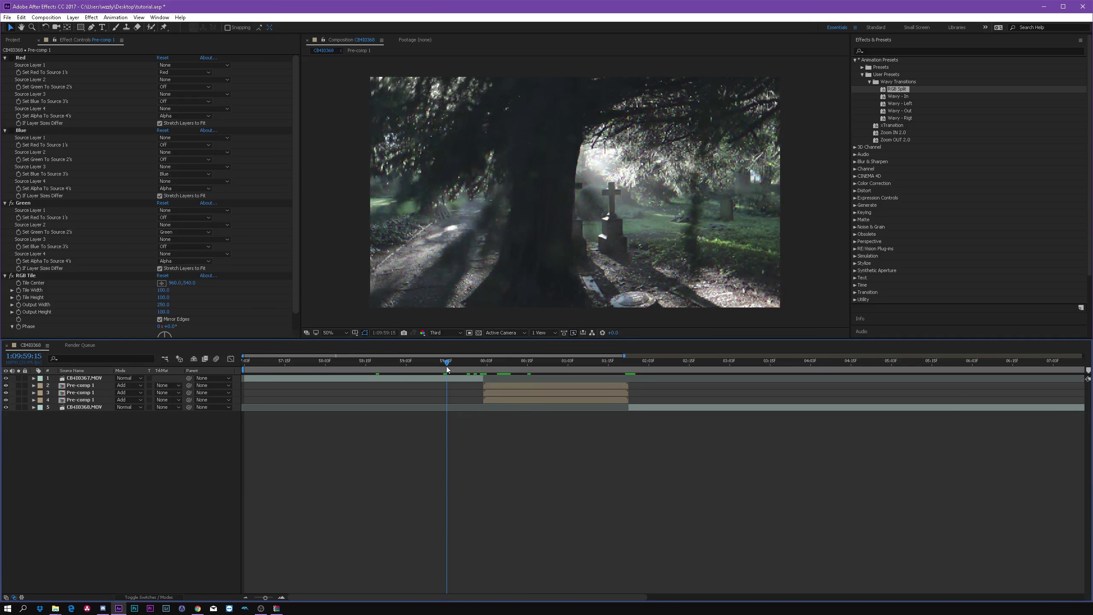
double_click(500, 389)
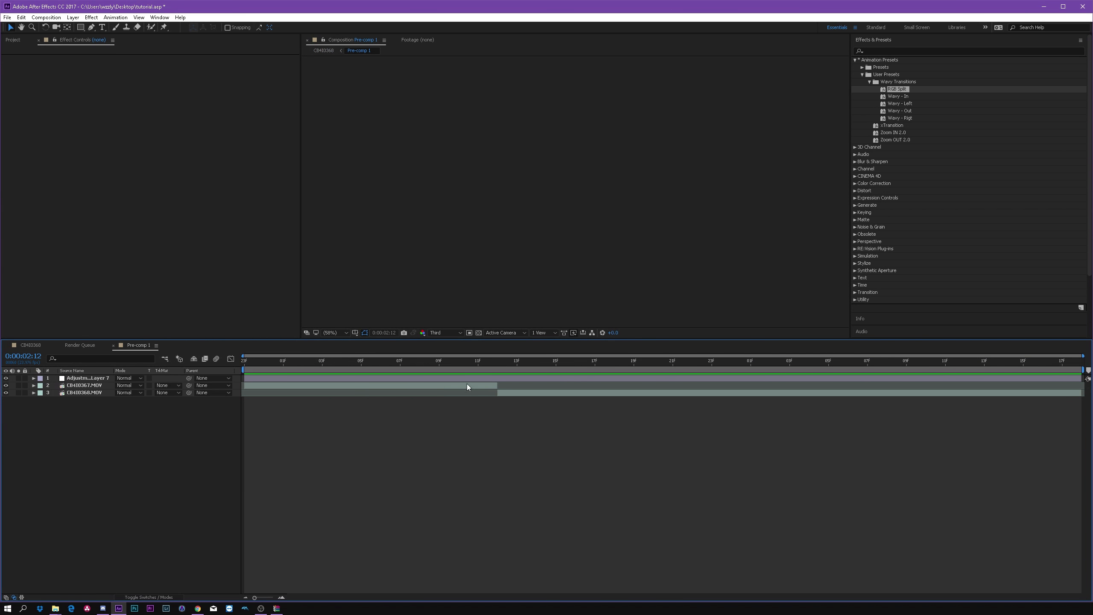
left_click(479, 376)
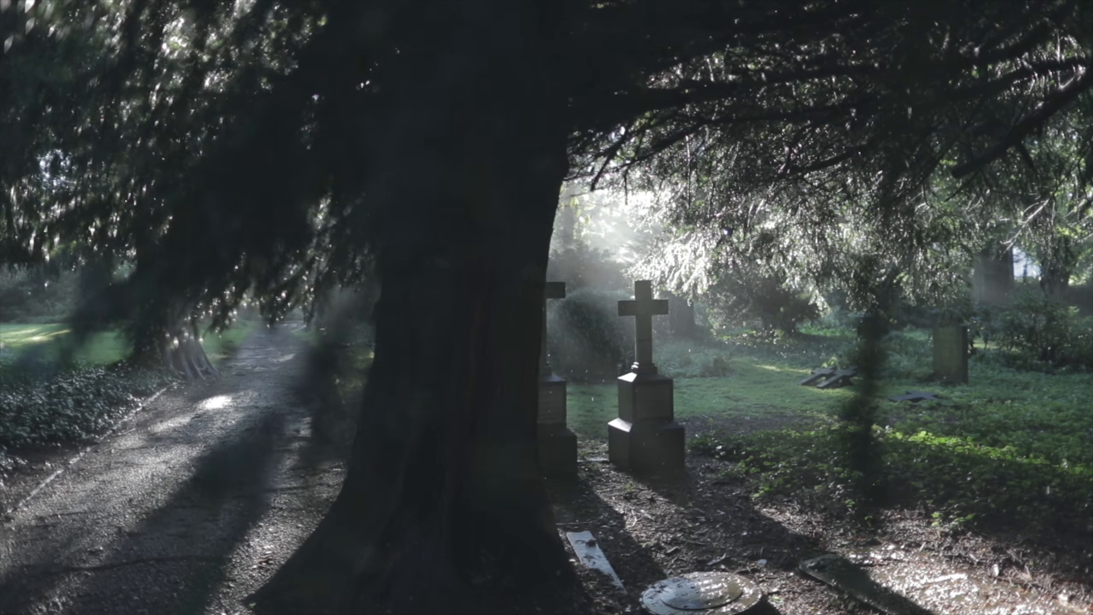